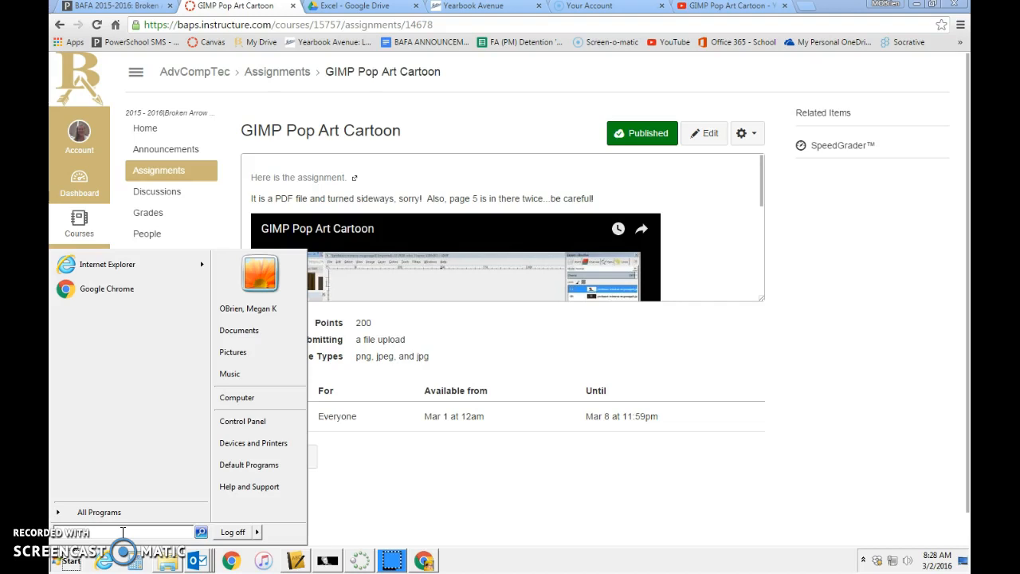
- Launch GIMP and open professor-minerva-mcgonagall.xcf from the A14 Colors folder
{"action": "type", "text": "snip"}
{"action": "key", "text": "Return"}
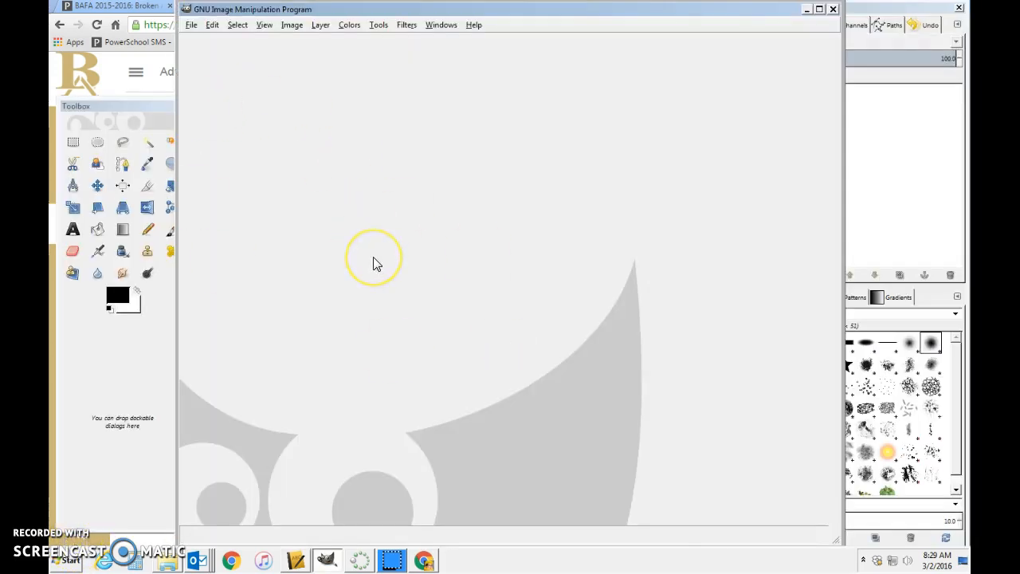
{"action": "left_click", "coordinate": [191, 25]}
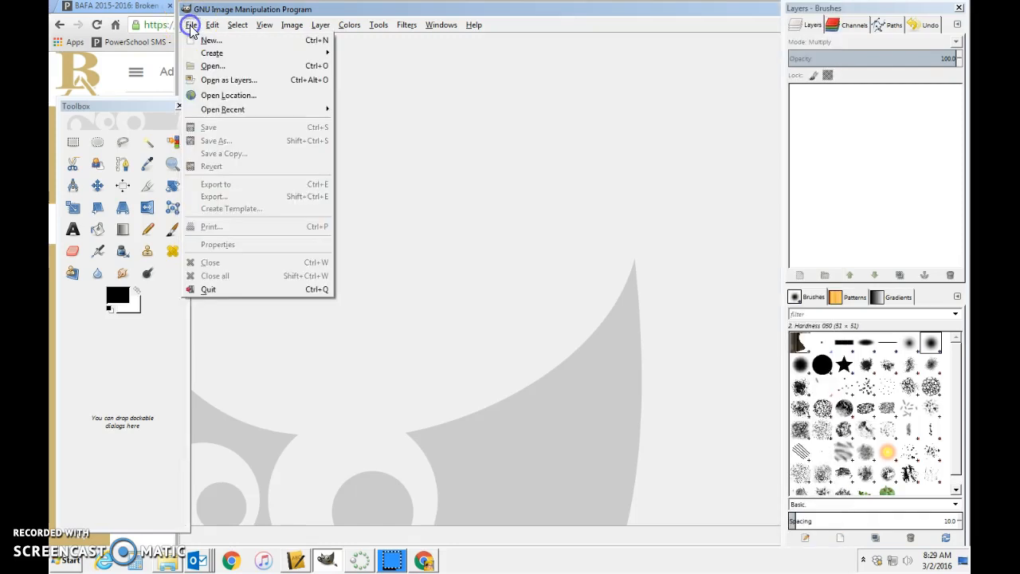
{"action": "left_click", "coordinate": [205, 67]}
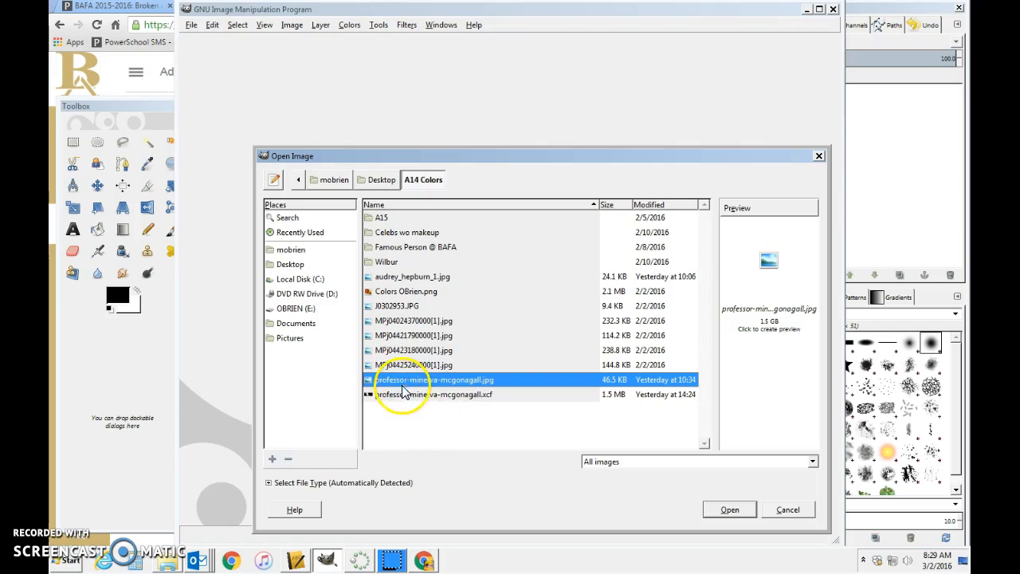
{"action": "left_click", "coordinate": [404, 395]}
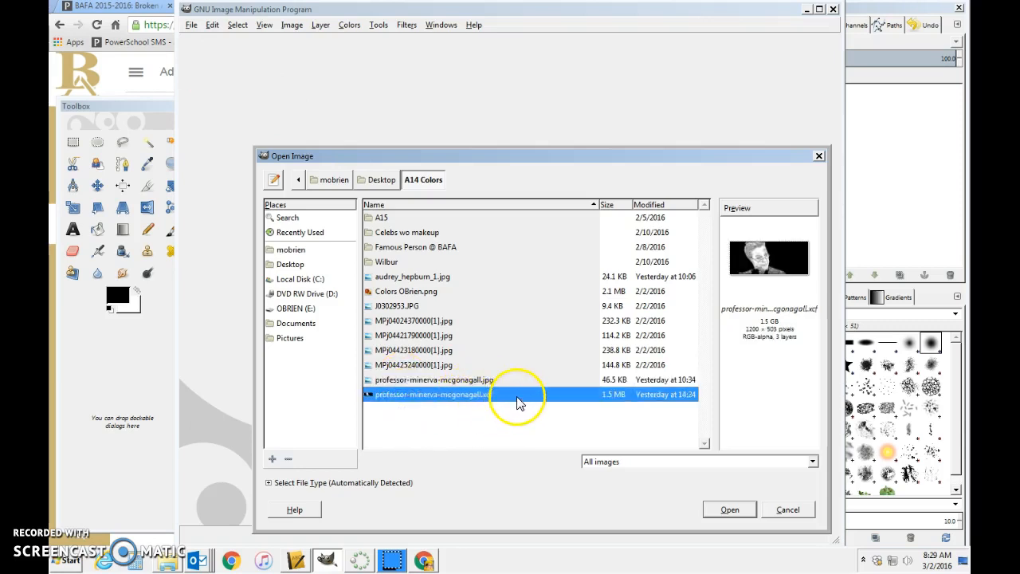
{"action": "left_click", "coordinate": [730, 510]}
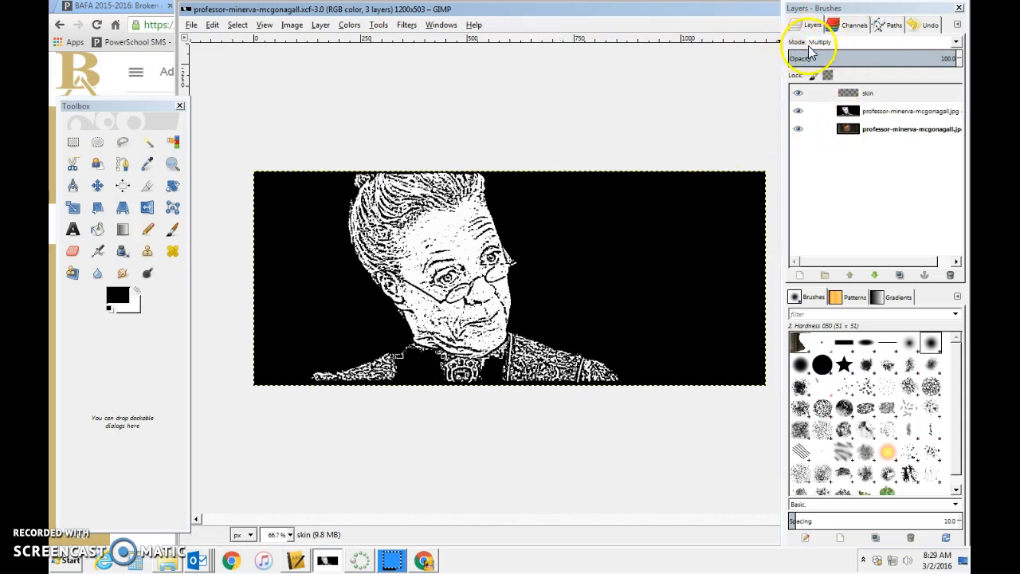
- Make the skin layer active and choose the Paintbrush tool
{"action": "left_click", "coordinate": [901, 94]}
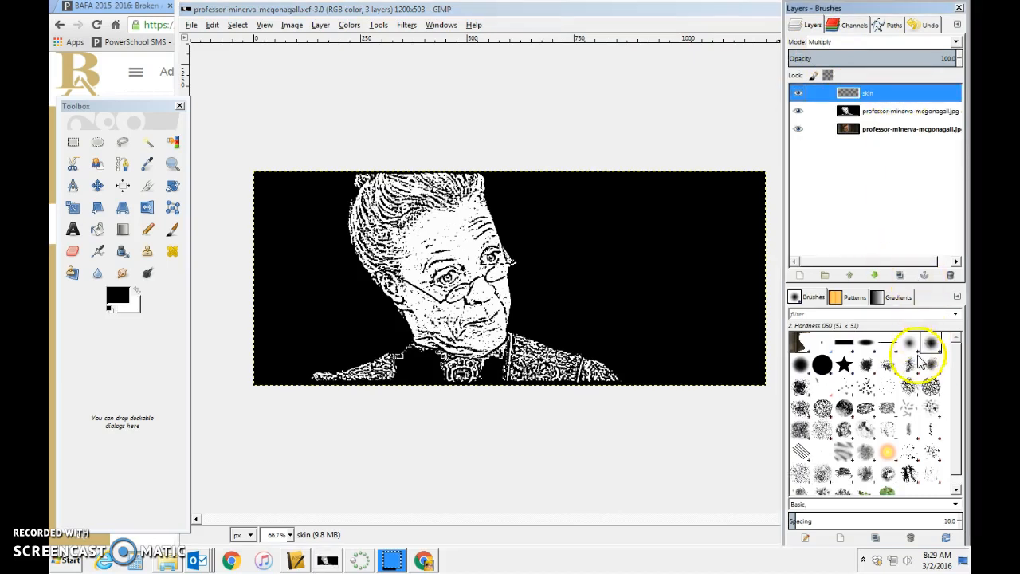
{"action": "left_click", "coordinate": [173, 232]}
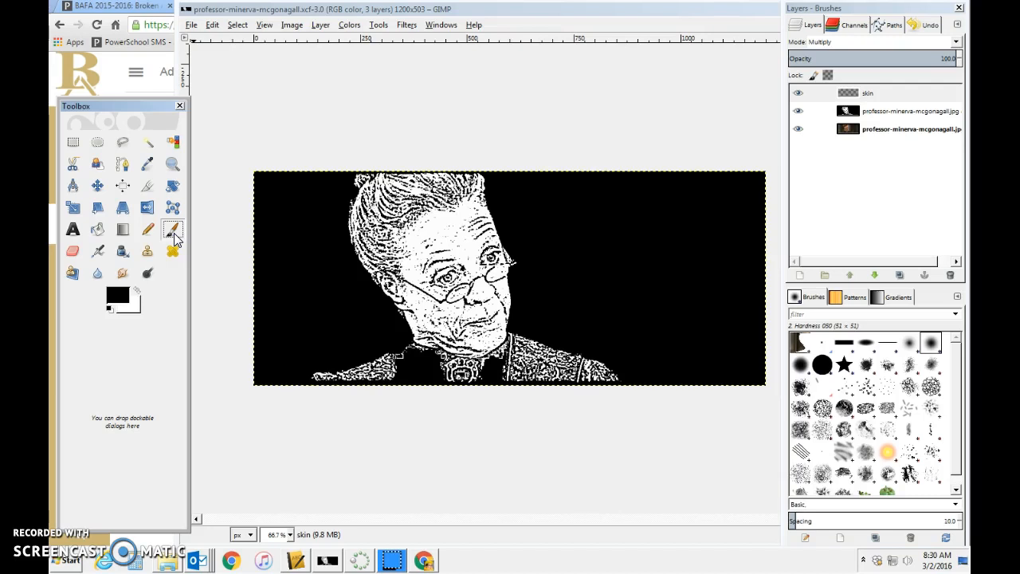
{"action": "mouse_move", "coordinate": [176, 313]}
{"action": "left_mouse_down"}
{"action": "mouse_move", "coordinate": [114, 358]}
{"action": "mouse_move", "coordinate": [103, 353]}
{"action": "left_mouse_up"}
- Set the foreground colour to the orange skin tone f3bf48 with the colour wheel selector
{"action": "left_click", "coordinate": [118, 296]}
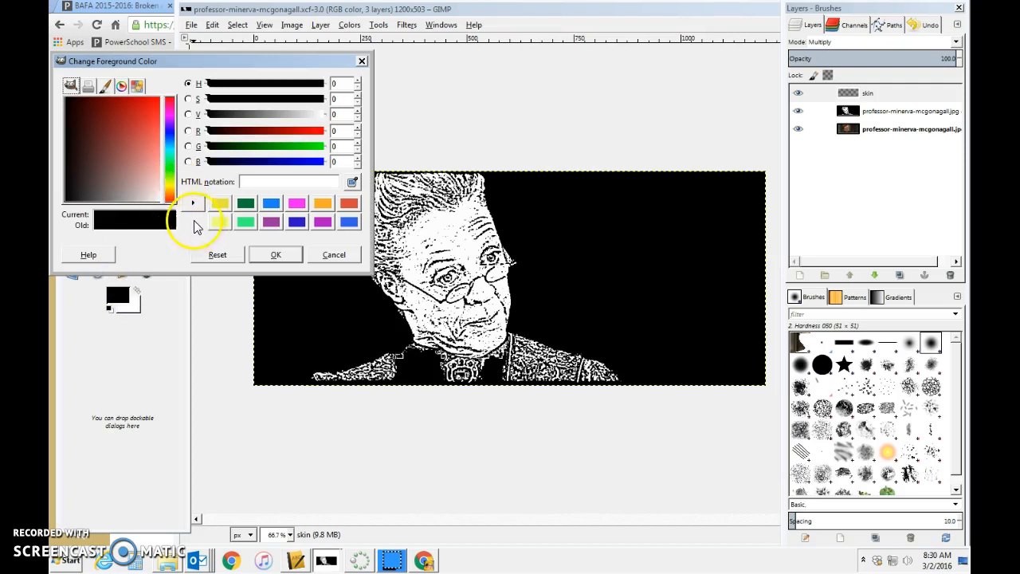
{"action": "left_click", "coordinate": [105, 86]}
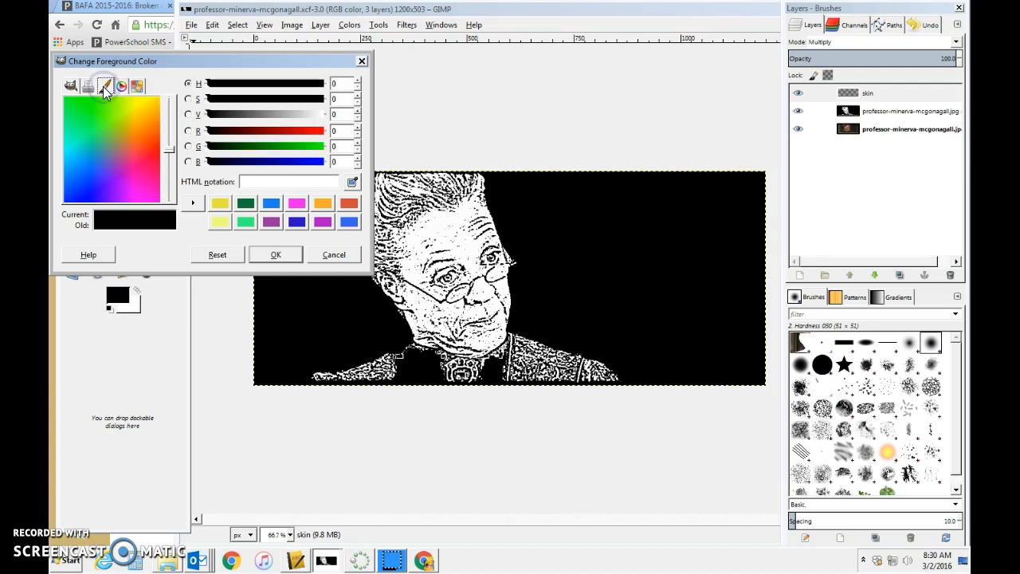
{"action": "left_click", "coordinate": [145, 117]}
{"action": "left_click", "coordinate": [138, 86]}
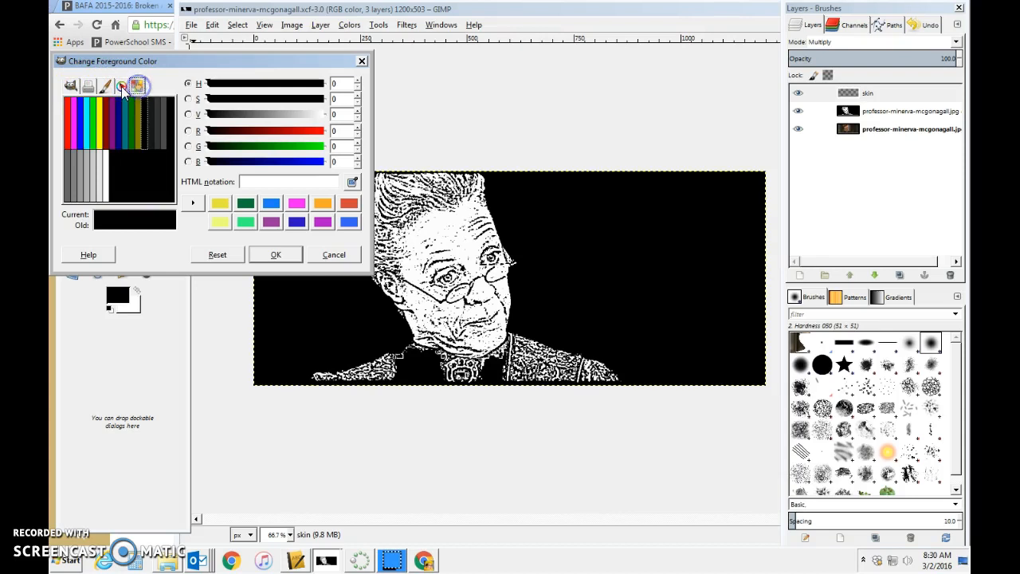
{"action": "left_click", "coordinate": [122, 85]}
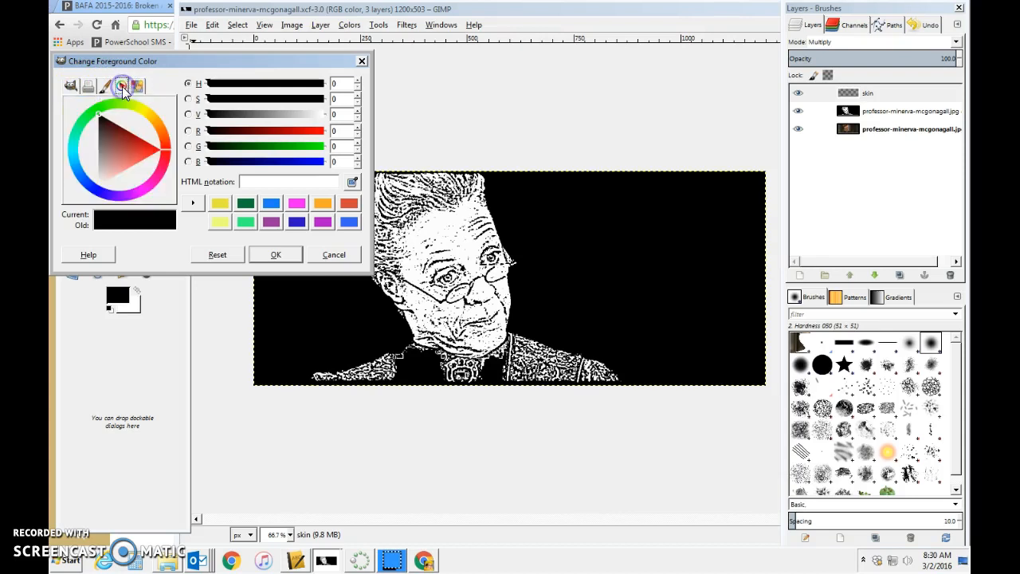
{"action": "left_click", "coordinate": [159, 132]}
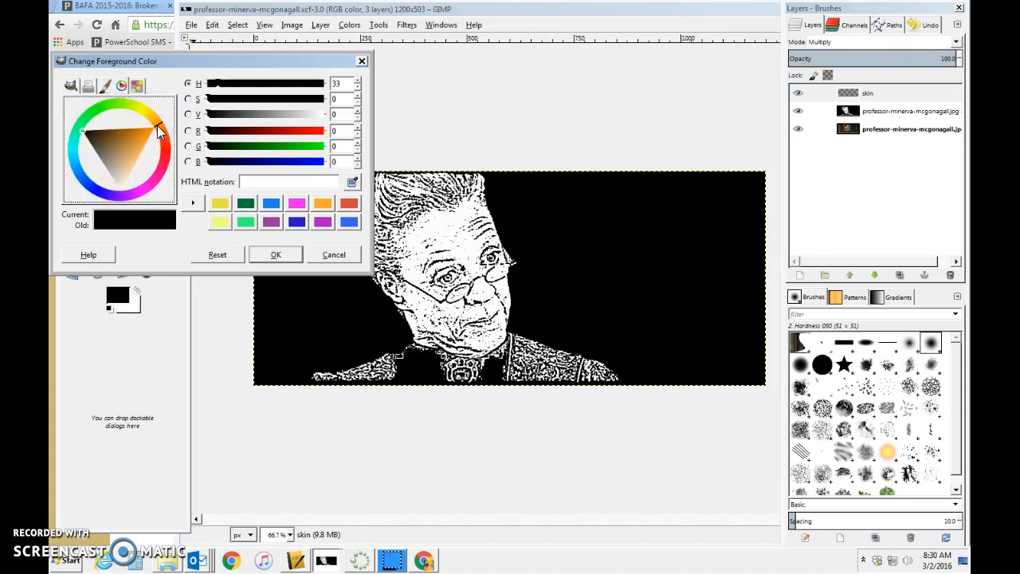
{"action": "left_click", "coordinate": [156, 126]}
{"action": "left_click", "coordinate": [85, 139]}
{"action": "left_click_drag", "start_coordinate": [84, 140], "coordinate": [140, 188]}
{"action": "left_click", "coordinate": [157, 125]}
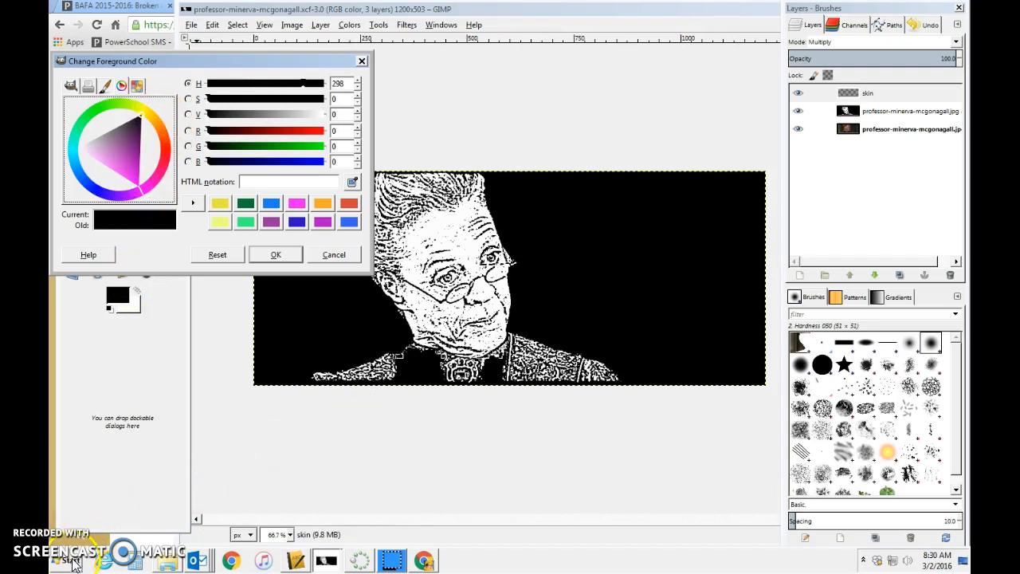
{"action": "left_click", "coordinate": [140, 143]}
{"action": "left_click", "coordinate": [140, 99]}
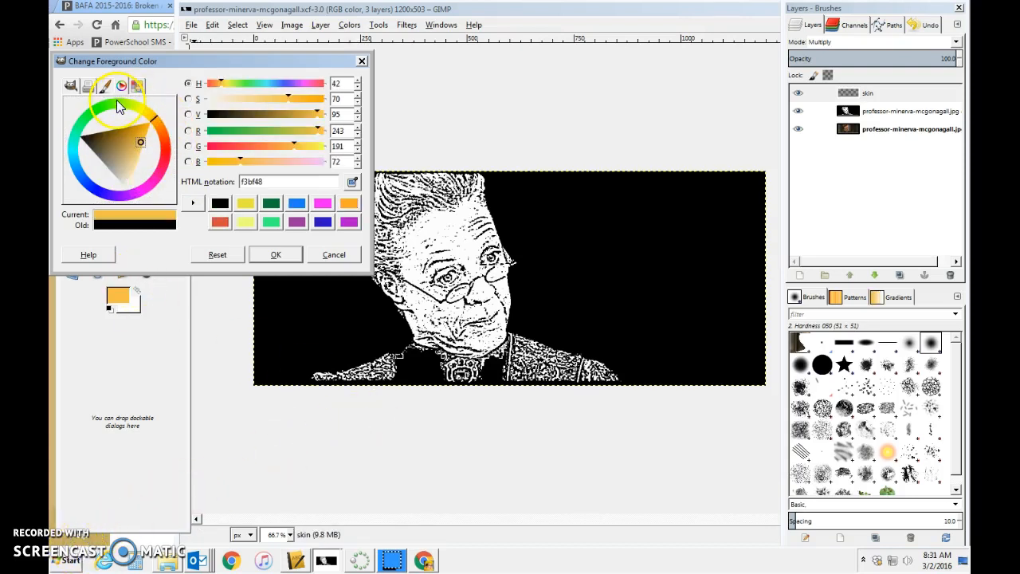
{"action": "left_click", "coordinate": [145, 123]}
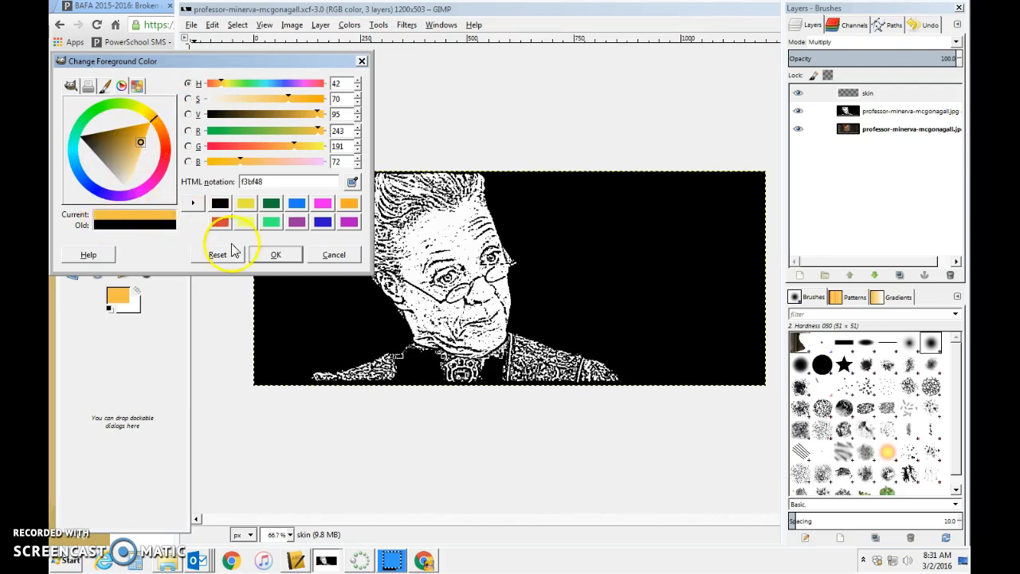
{"action": "left_click", "coordinate": [276, 254]}
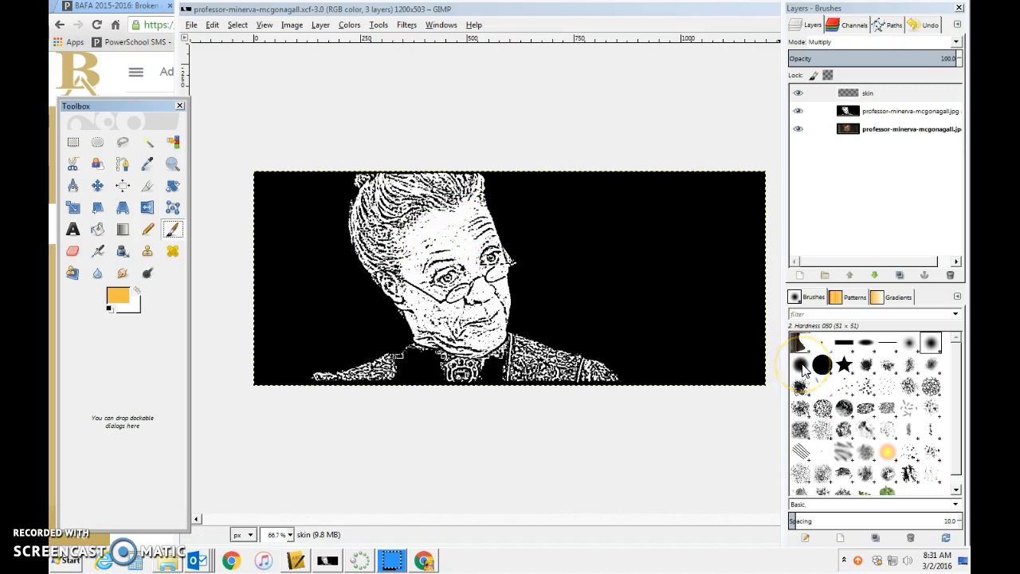
- Choose the Hardness 075 brush and paint orange strokes along the hairline, across the forehead and down between the eyes
{"action": "left_click", "coordinate": [803, 297]}
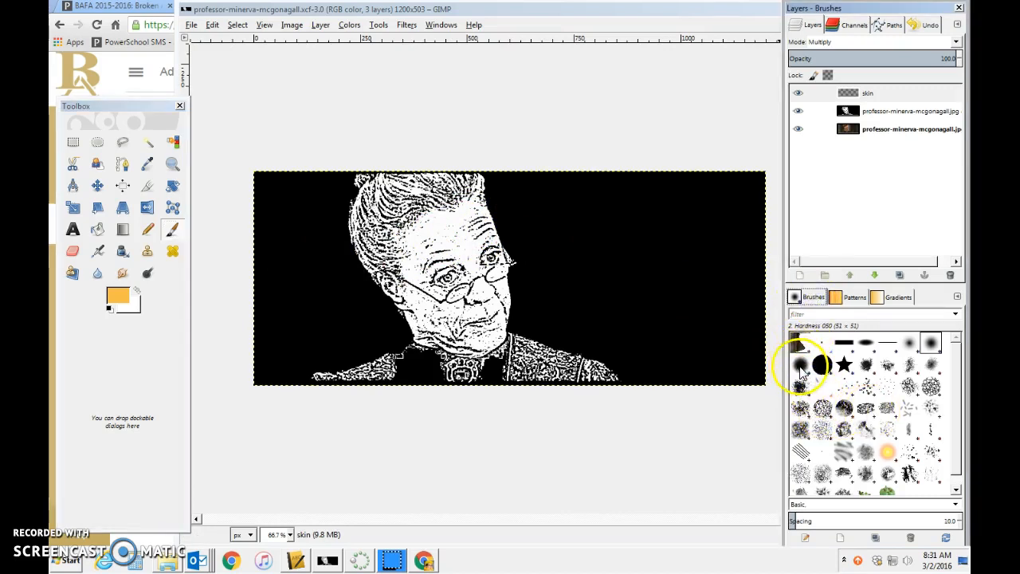
{"action": "left_click", "coordinate": [800, 368]}
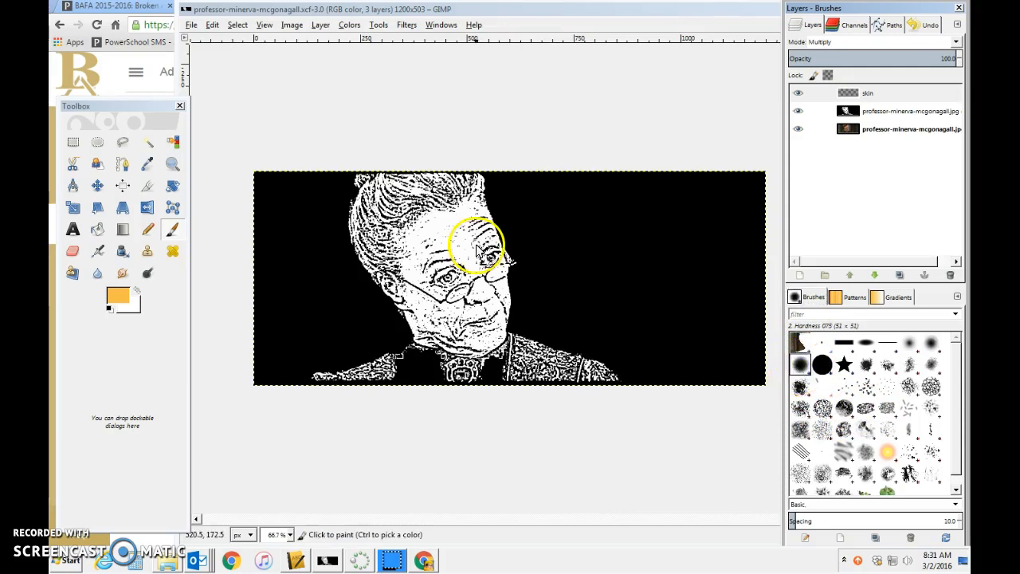
{"action": "mouse_move", "coordinate": [447, 235]}
{"action": "left_mouse_down"}
{"action": "mouse_move", "coordinate": [421, 243]}
{"action": "mouse_move", "coordinate": [433, 216]}
{"action": "mouse_move", "coordinate": [474, 205]}
{"action": "mouse_move", "coordinate": [493, 234]}
{"action": "mouse_move", "coordinate": [491, 224]}
{"action": "mouse_move", "coordinate": [470, 265]}
{"action": "left_mouse_up"}
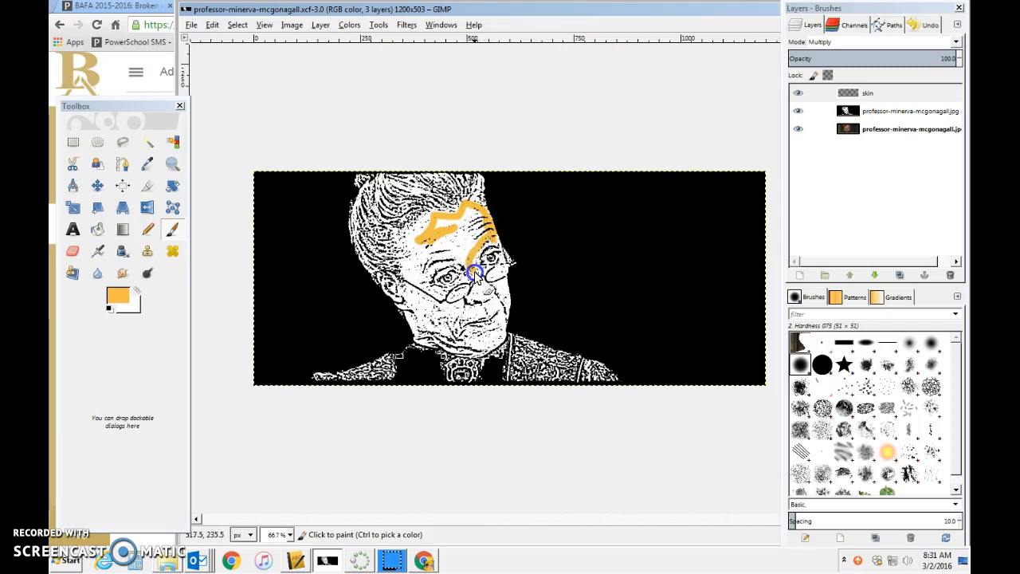
{"action": "mouse_move", "coordinate": [463, 243]}
{"action": "left_mouse_down"}
{"action": "mouse_move", "coordinate": [432, 223]}
{"action": "mouse_move", "coordinate": [410, 240]}
{"action": "mouse_move", "coordinate": [402, 276]}
{"action": "left_mouse_up"}
- Zoom to 200% and paint an orange outline around the ear, jaw, chin and far edge of the face
{"action": "left_click", "coordinate": [225, 37]}
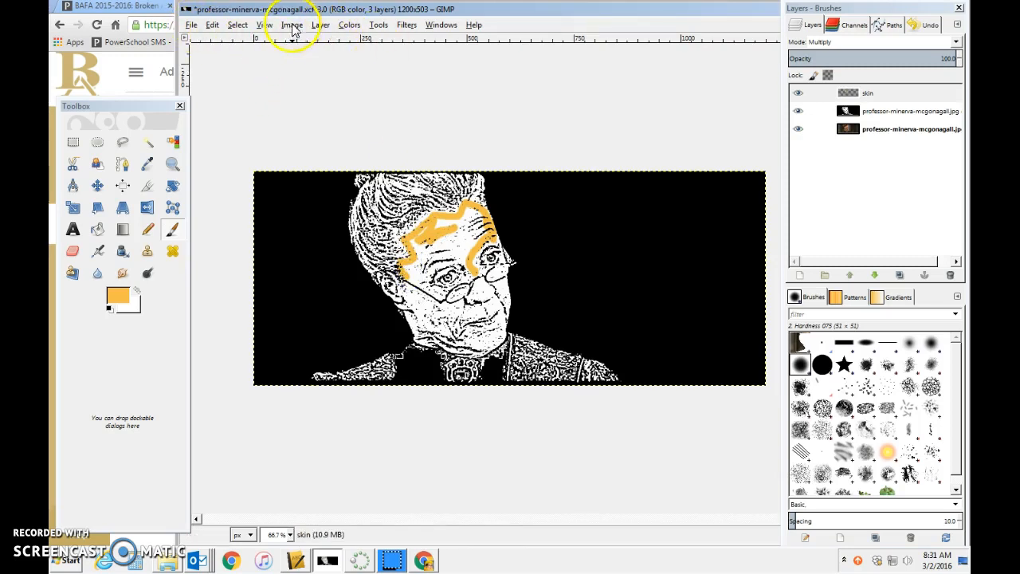
{"action": "left_click", "coordinate": [320, 24]}
{"action": "mouse_move", "coordinate": [290, 31]}
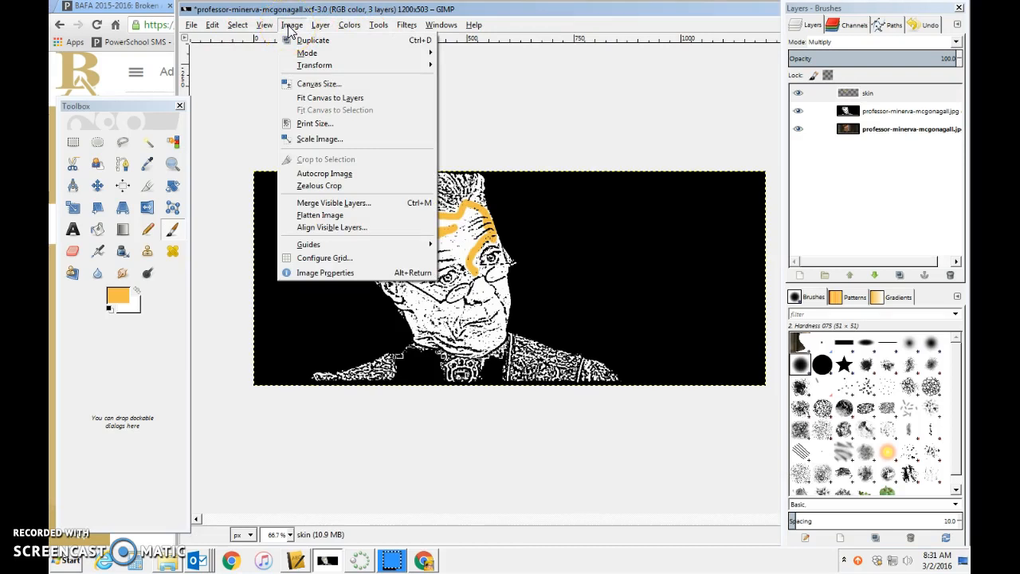
{"action": "left_click_drag", "start_coordinate": [291, 30], "coordinate": [465, 185]}
{"action": "left_click", "coordinate": [464, 185]}
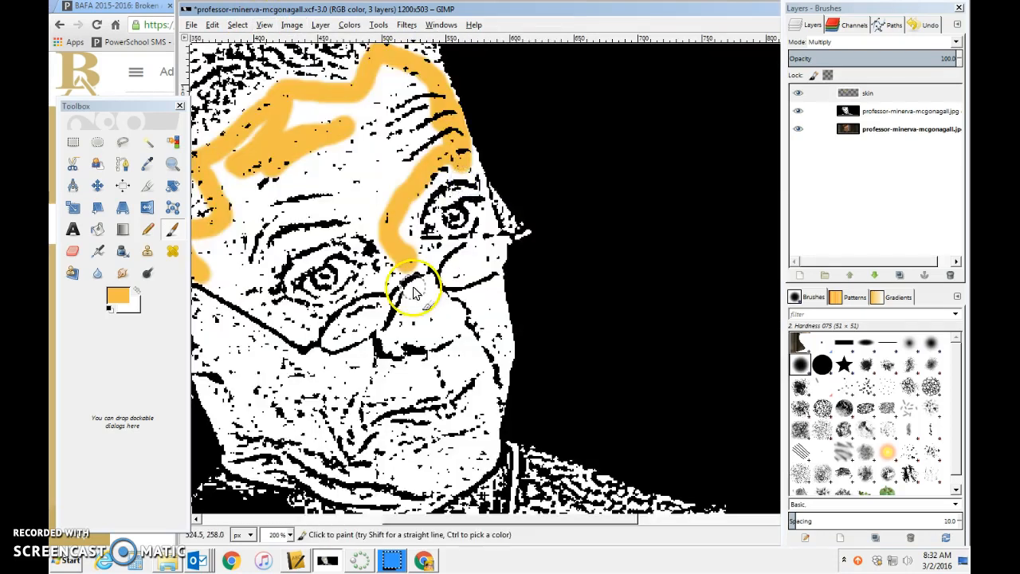
{"action": "left_click_drag", "start_coordinate": [626, 526], "coordinate": [580, 519]}
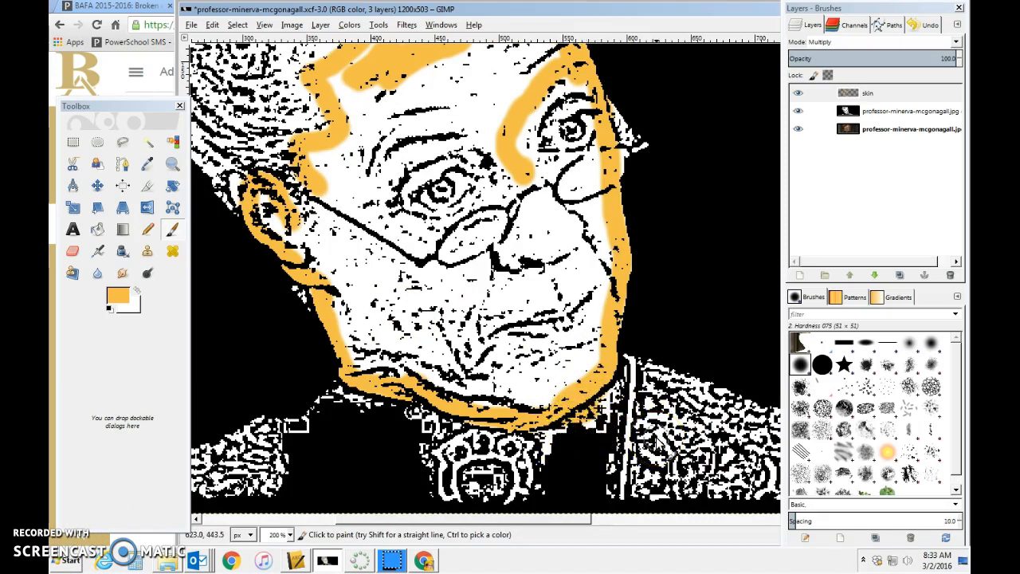
- Erase orange paint spilling past the chin's lower edge, and fill the forehead, eye area and upper cheeks with orange
{"action": "left_click", "coordinate": [72, 254]}
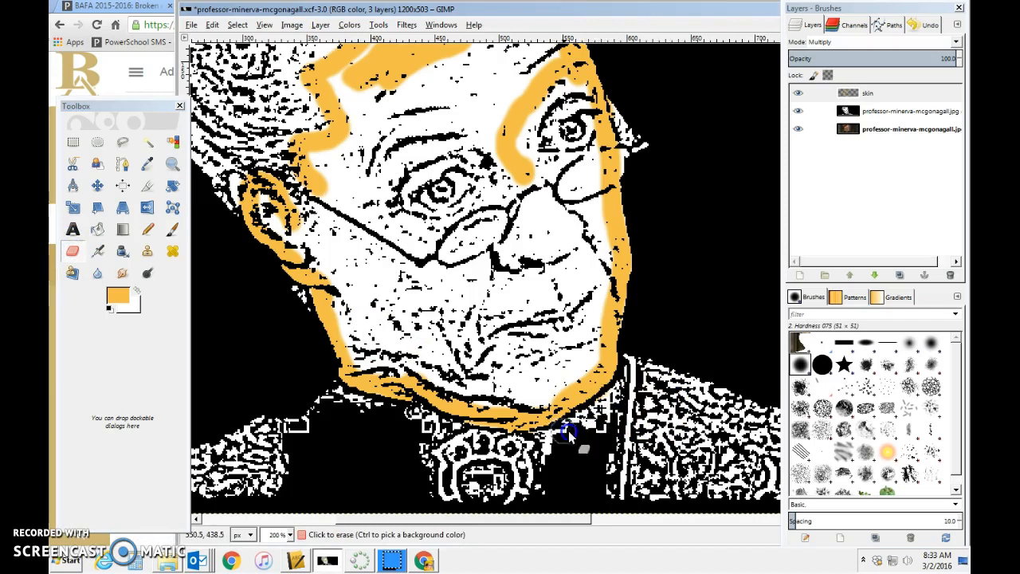
{"action": "left_click", "coordinate": [586, 420]}
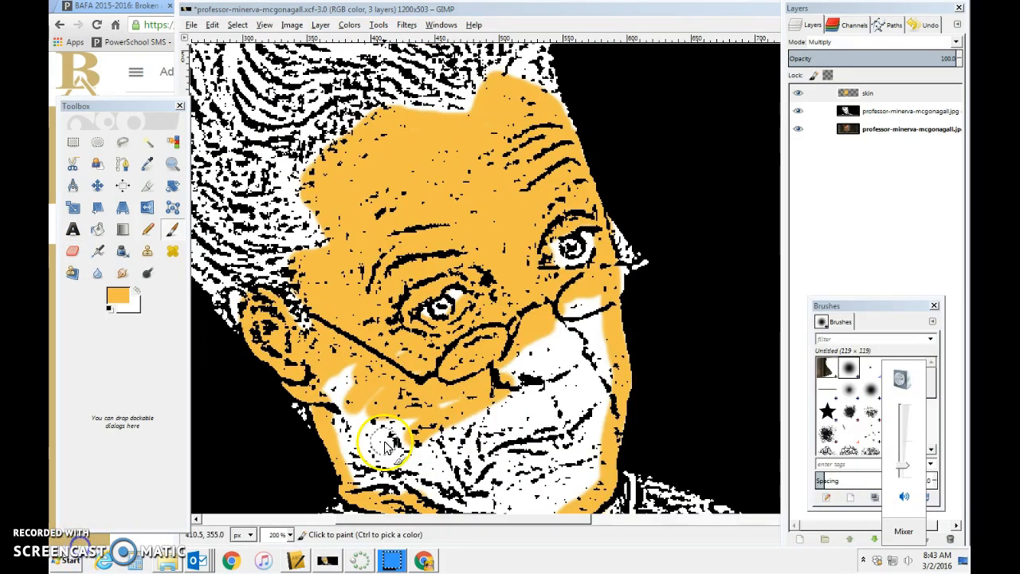
{"action": "left_click", "coordinate": [596, 545]}
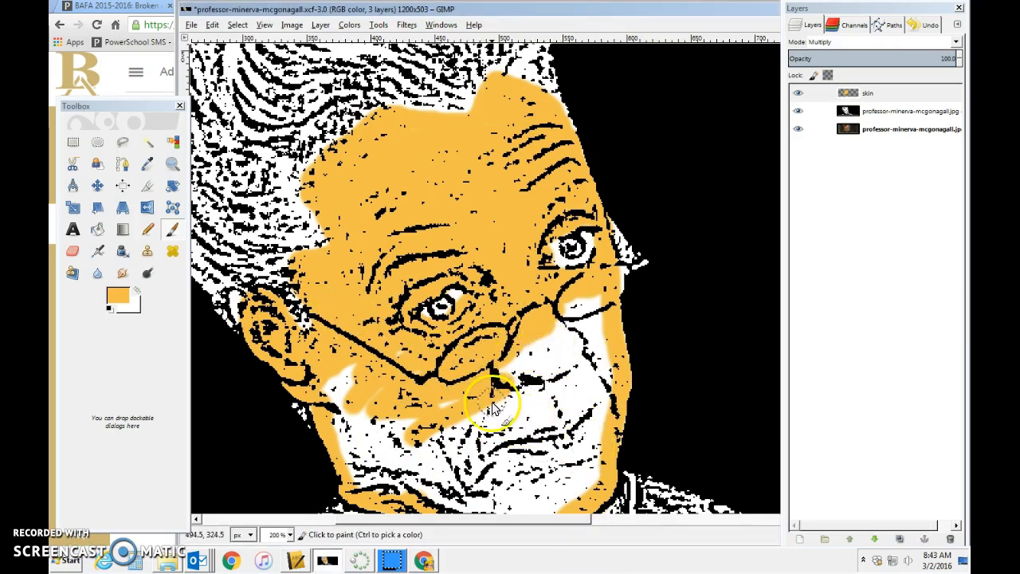
{"action": "left_click_drag", "start_coordinate": [390, 443], "coordinate": [353, 421]}
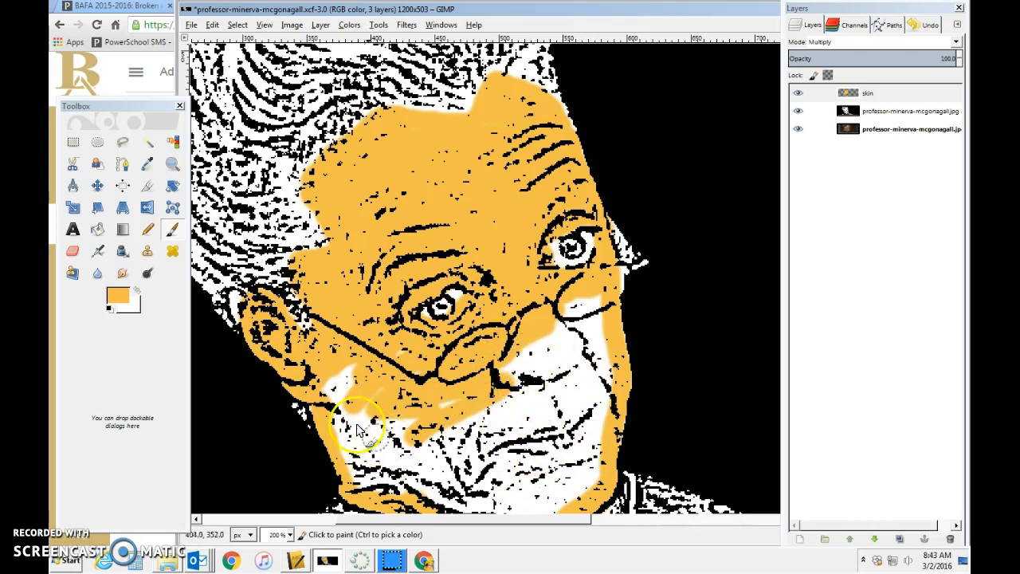
- Open the Paintbrush options and try larger brush sizes, ending at a size of about 142
{"action": "double_click", "coordinate": [173, 231]}
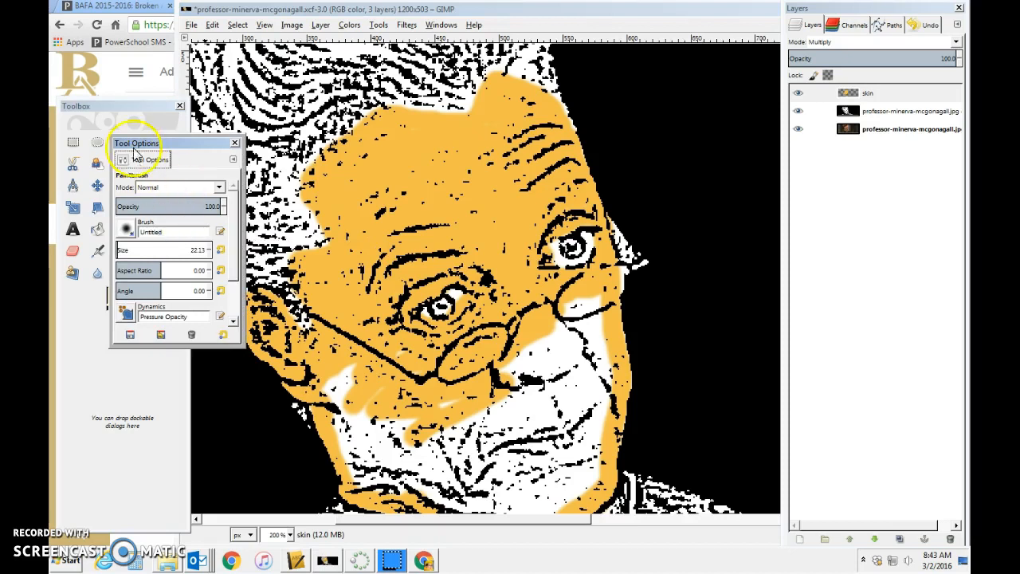
{"action": "left_click", "coordinate": [210, 249]}
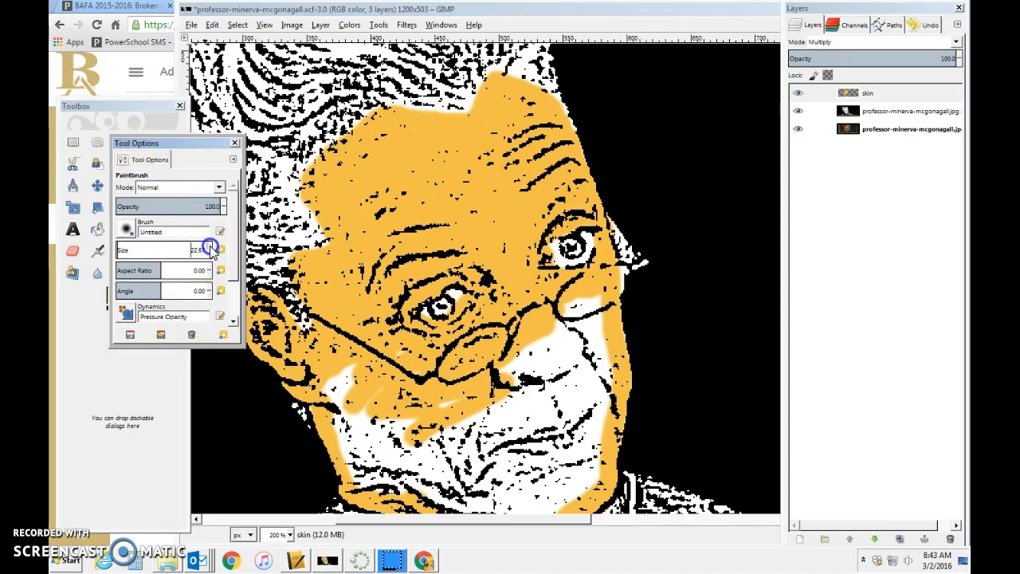
{"action": "left_click", "coordinate": [188, 250]}
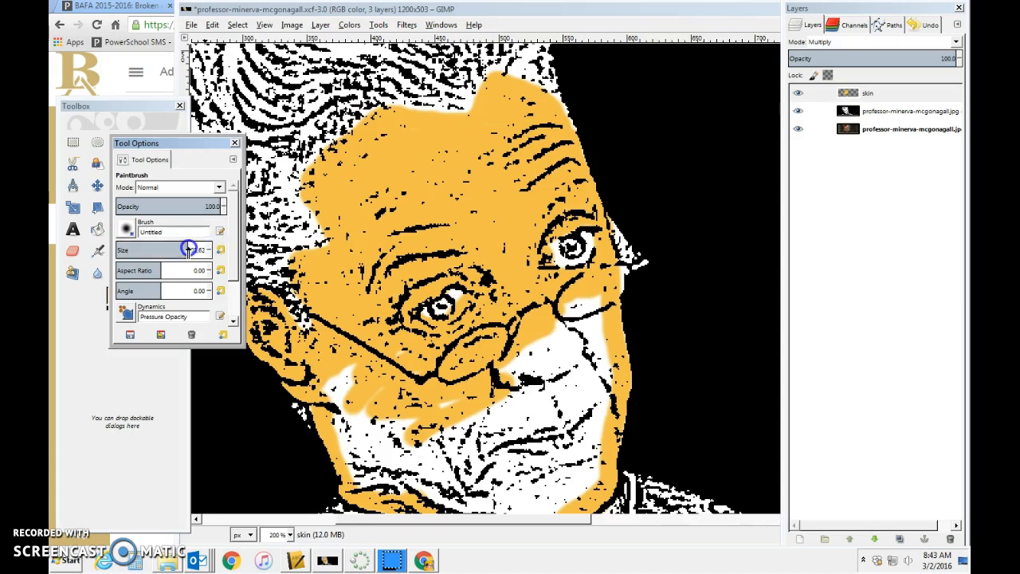
{"action": "left_click_drag", "start_coordinate": [204, 249], "coordinate": [169, 251]}
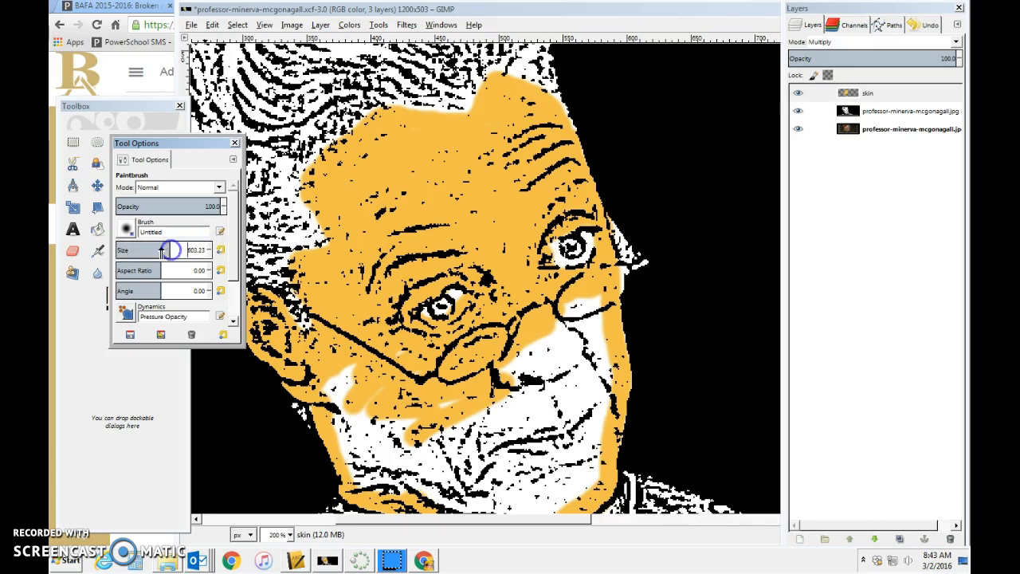
{"action": "left_click", "coordinate": [207, 249]}
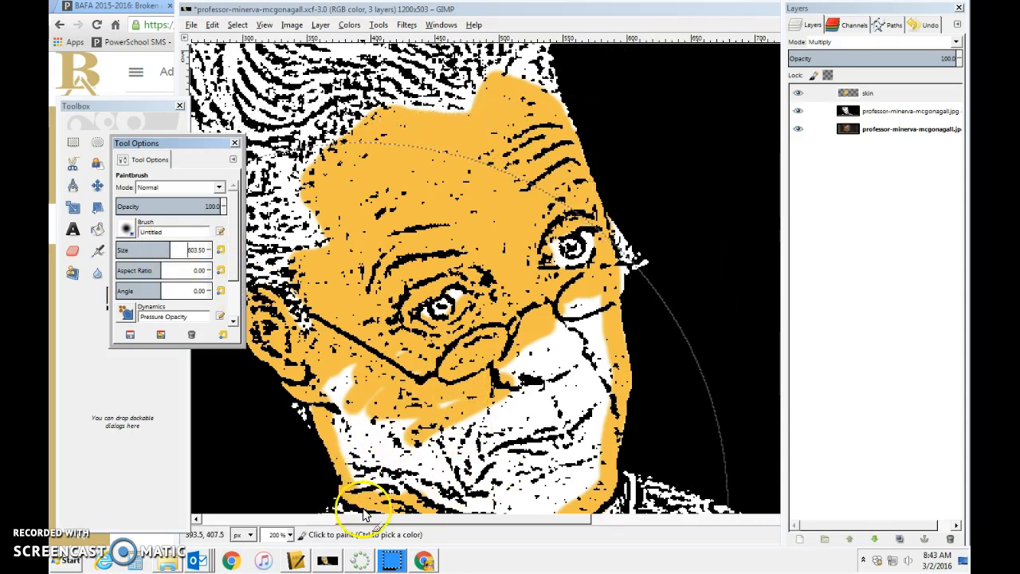
{"action": "left_click_drag", "start_coordinate": [143, 252], "coordinate": [130, 250]}
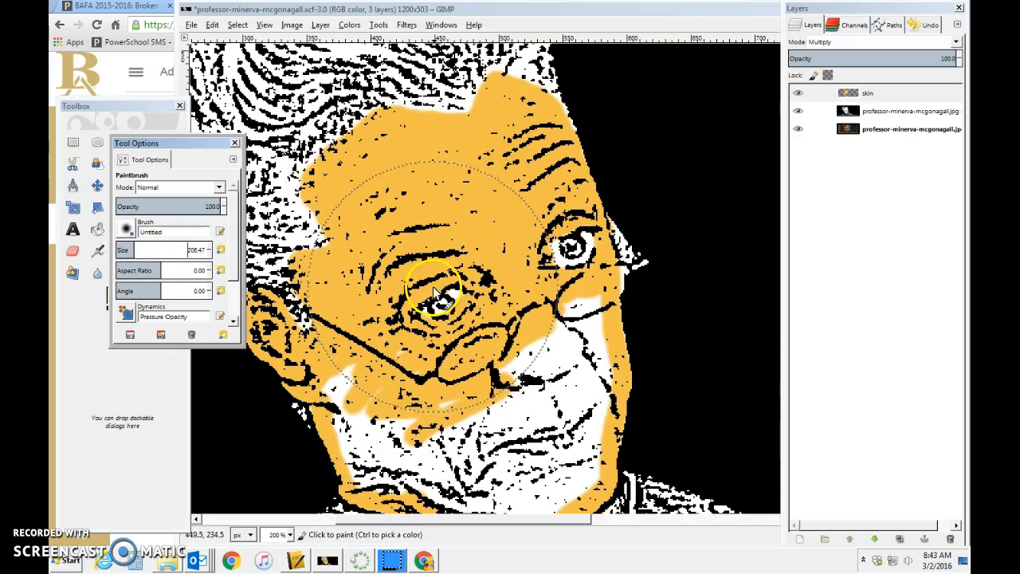
{"action": "left_click_drag", "start_coordinate": [130, 252], "coordinate": [126, 252]}
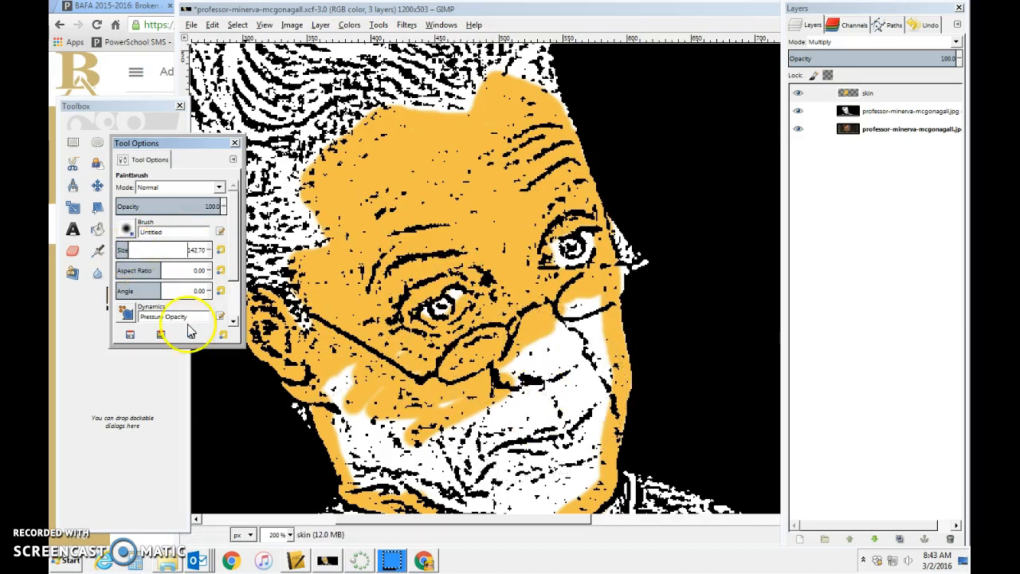
{"action": "left_click", "coordinate": [208, 254]}
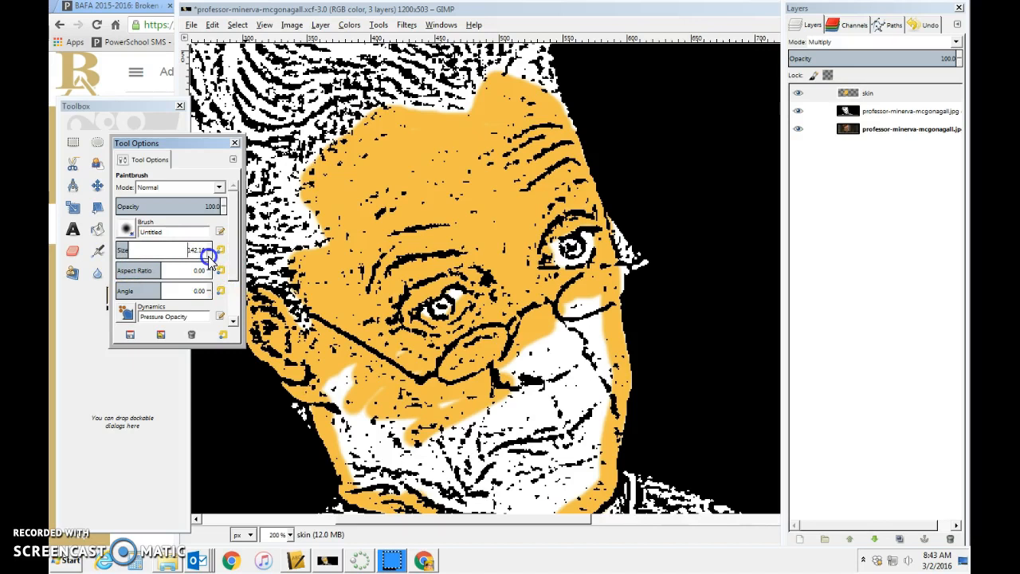
- Set the Paintbrush size to 100
{"action": "left_click", "coordinate": [205, 247]}
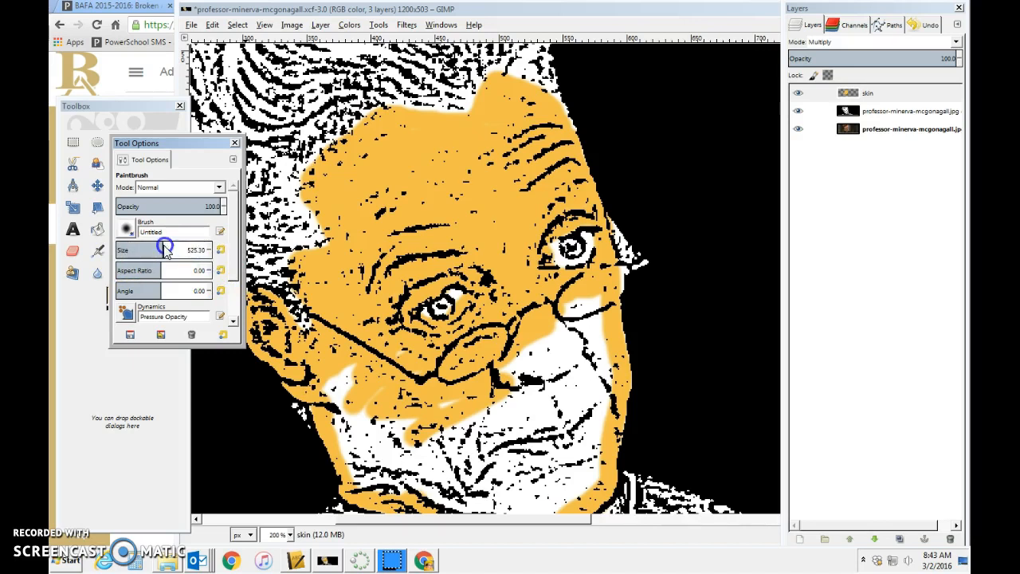
{"action": "left_click", "coordinate": [192, 250]}
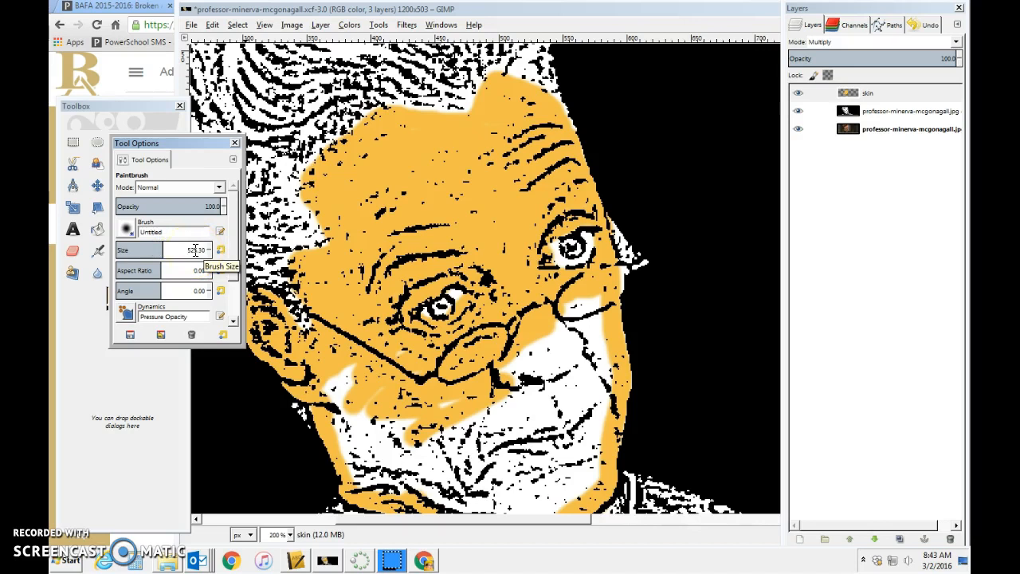
{"action": "key", "text": "BackSpace"}
{"action": "key", "text": "BackSpace"}
{"action": "key", "text": "BackSpace"}
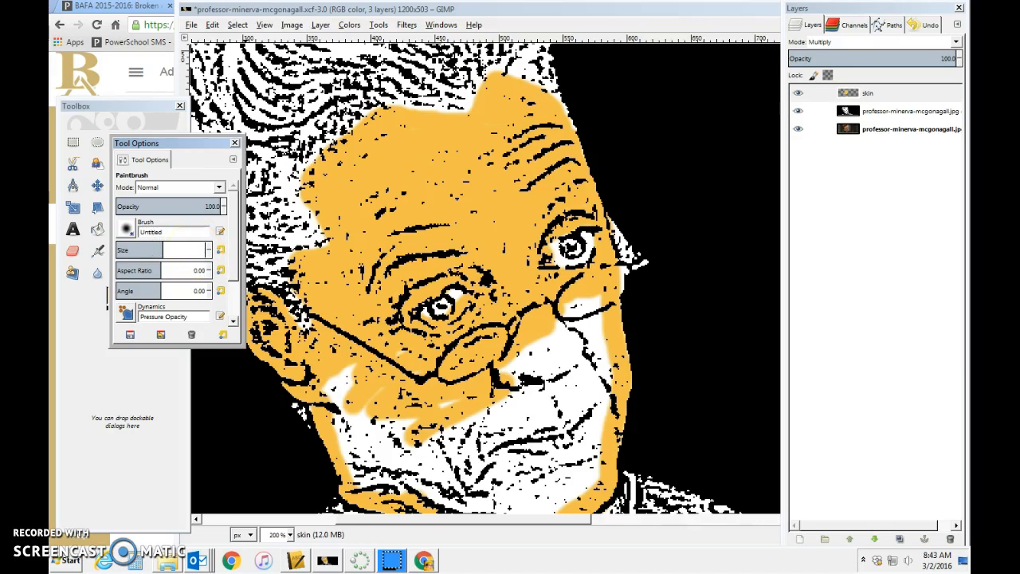
{"action": "type", "text": "100"}
{"action": "key", "text": "Return"}
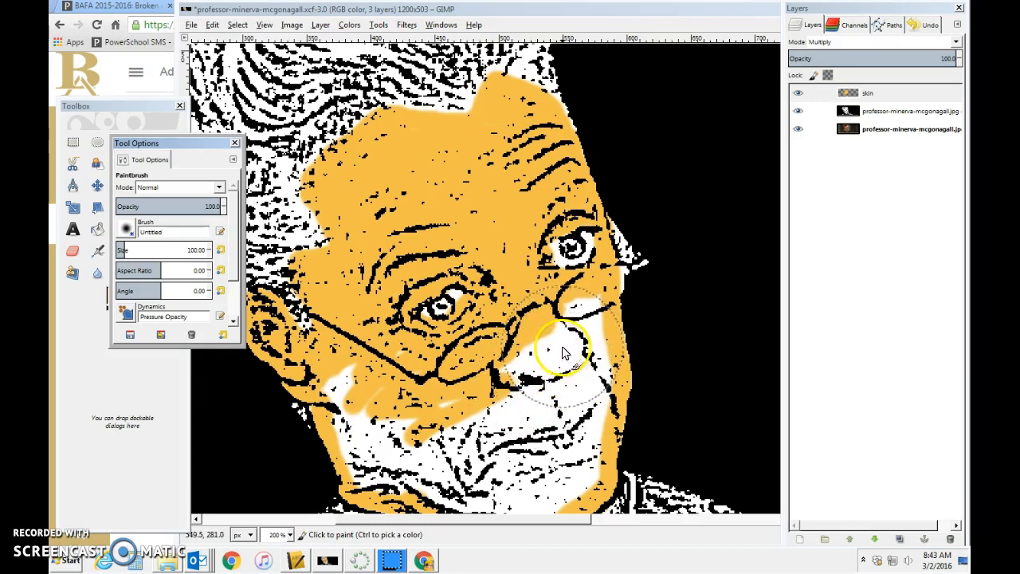
- Fill the white areas of the nose, cheeks, mouth, jaw and chin with orange, and close the brush settings
{"action": "mouse_move", "coordinate": [494, 411]}
{"action": "left_mouse_down"}
{"action": "mouse_move", "coordinate": [352, 385]}
{"action": "mouse_move", "coordinate": [341, 358]}
{"action": "mouse_move", "coordinate": [480, 406]}
{"action": "mouse_move", "coordinate": [454, 427]}
{"action": "mouse_move", "coordinate": [406, 430]}
{"action": "mouse_move", "coordinate": [446, 427]}
{"action": "mouse_move", "coordinate": [477, 388]}
{"action": "mouse_move", "coordinate": [555, 349]}
{"action": "mouse_move", "coordinate": [574, 326]}
{"action": "mouse_move", "coordinate": [547, 325]}
{"action": "mouse_move", "coordinate": [568, 312]}
{"action": "mouse_move", "coordinate": [604, 332]}
{"action": "mouse_move", "coordinate": [605, 300]}
{"action": "mouse_move", "coordinate": [593, 438]}
{"action": "mouse_move", "coordinate": [575, 483]}
{"action": "mouse_move", "coordinate": [591, 468]}
{"action": "mouse_move", "coordinate": [553, 480]}
{"action": "mouse_move", "coordinate": [545, 391]}
{"action": "mouse_move", "coordinate": [555, 363]}
{"action": "mouse_move", "coordinate": [496, 442]}
{"action": "mouse_move", "coordinate": [448, 460]}
{"action": "left_mouse_up"}
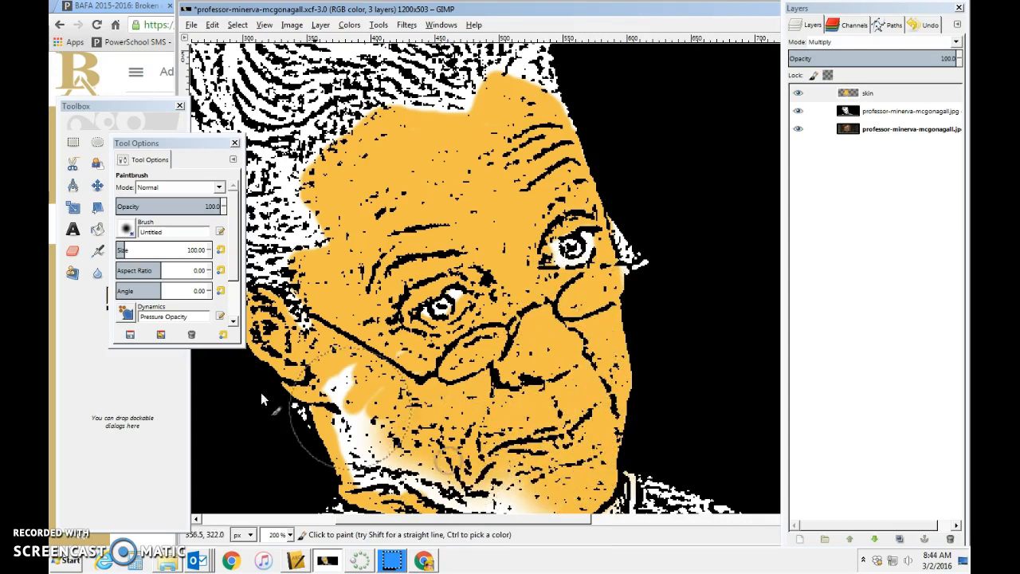
{"action": "scroll", "coordinate": [422, 278], "scroll_direction": "down", "scroll_amount": 1}
{"action": "left_click", "coordinate": [312, 184]}
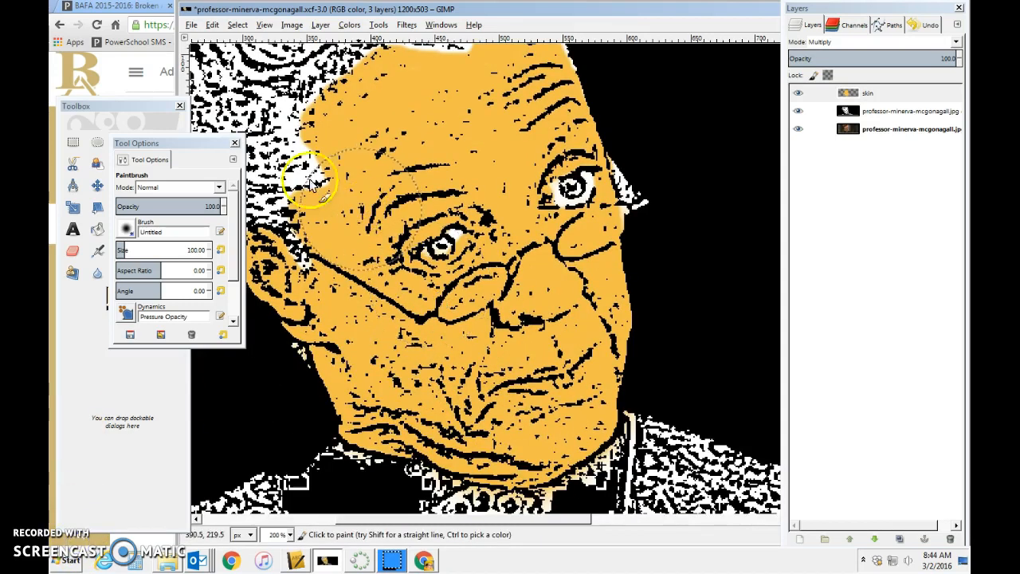
{"action": "left_click", "coordinate": [234, 143]}
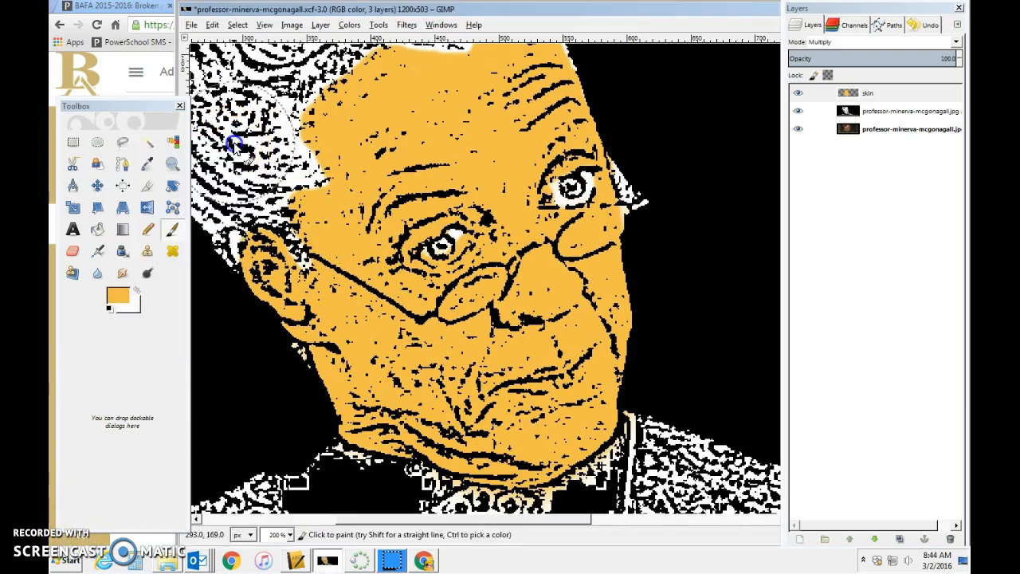
- Switch to the Eraser and set its size to 25
{"action": "left_click", "coordinate": [73, 252]}
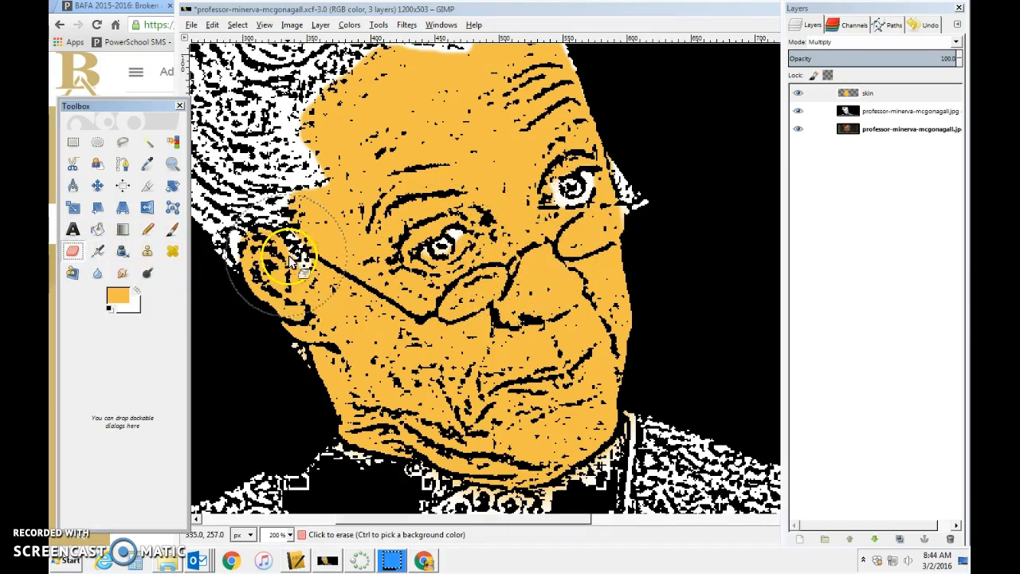
{"action": "double_click", "coordinate": [72, 254]}
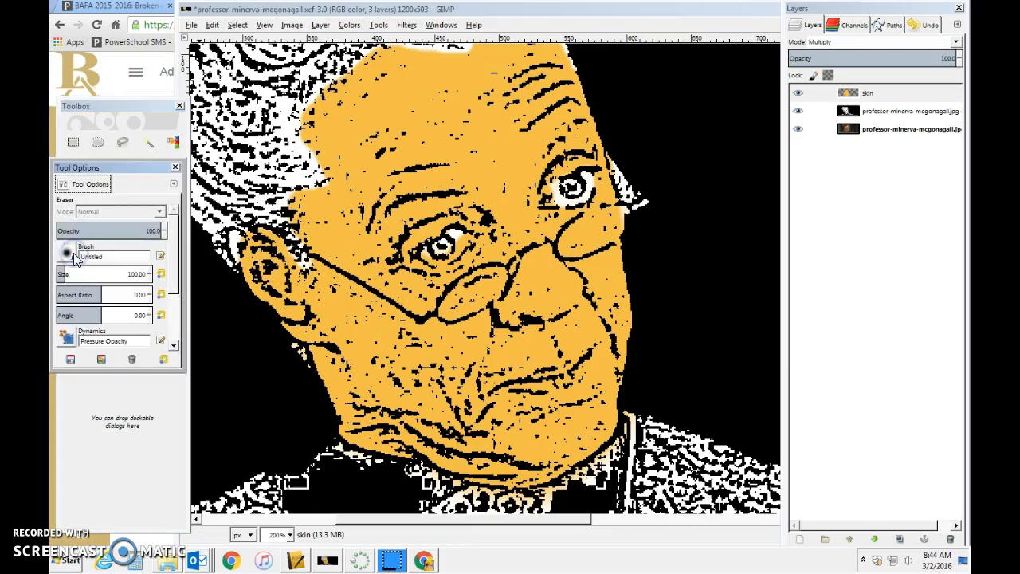
{"action": "left_click", "coordinate": [138, 274]}
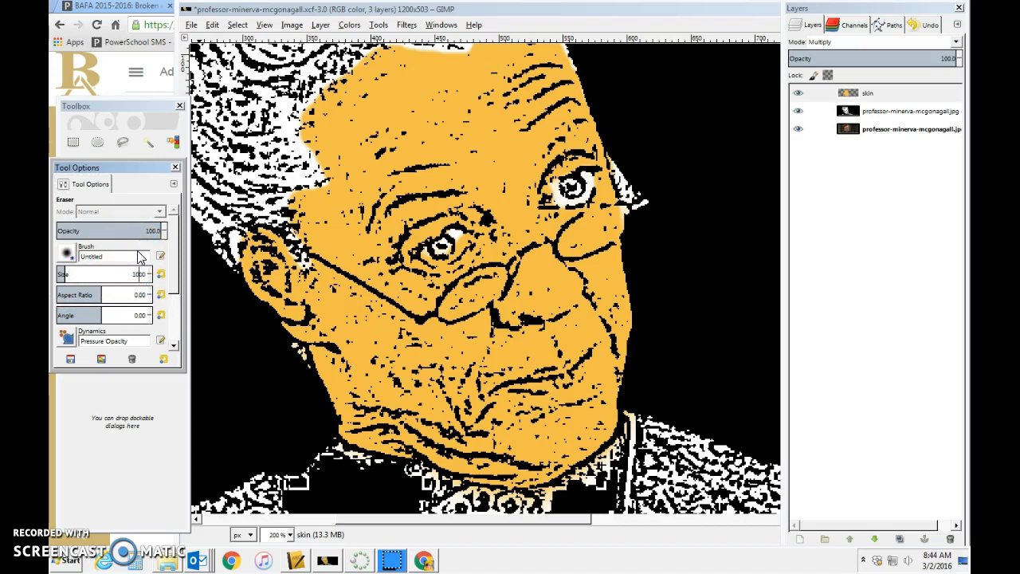
{"action": "left_click", "coordinate": [131, 273]}
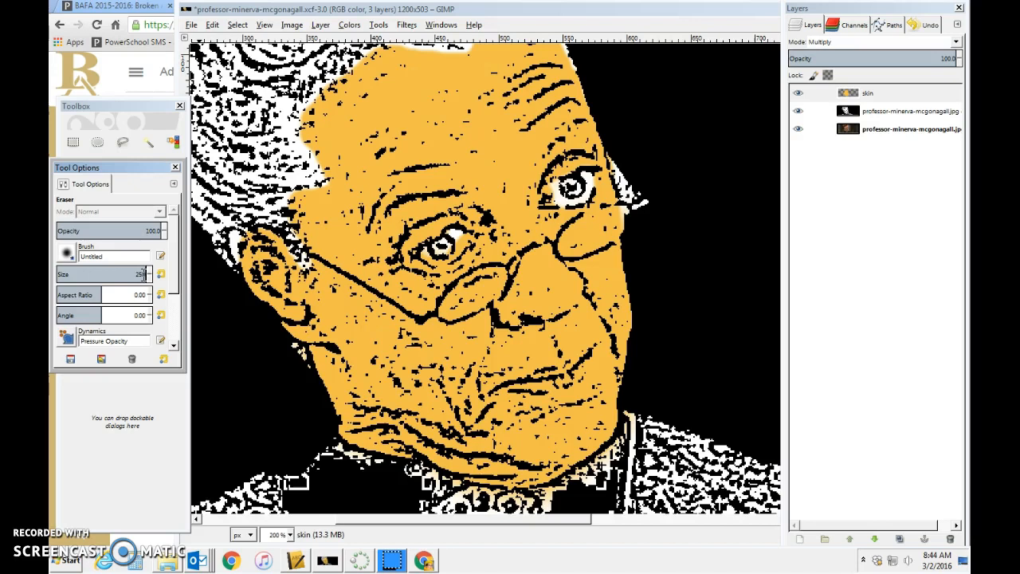
{"action": "key", "text": "Return"}
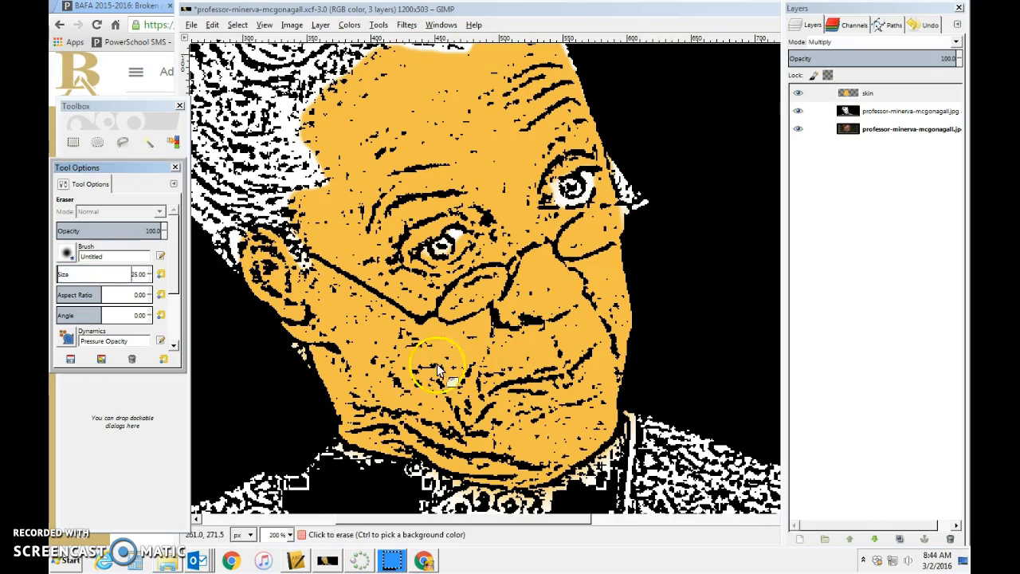
- Erase the orange paint covering the whites of both eyes, and close the Eraser settings
{"action": "left_click", "coordinate": [451, 232]}
{"action": "mouse_move", "coordinate": [453, 233]}
{"action": "left_mouse_down"}
{"action": "mouse_move", "coordinate": [431, 258]}
{"action": "mouse_move", "coordinate": [456, 247]}
{"action": "left_mouse_up"}
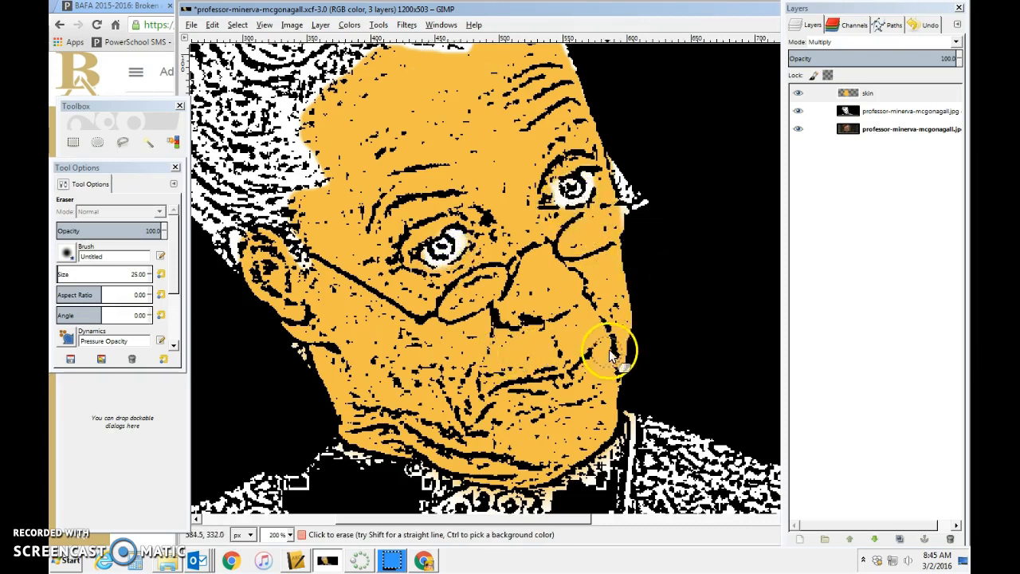
{"action": "left_click_drag", "start_coordinate": [570, 184], "coordinate": [570, 187]}
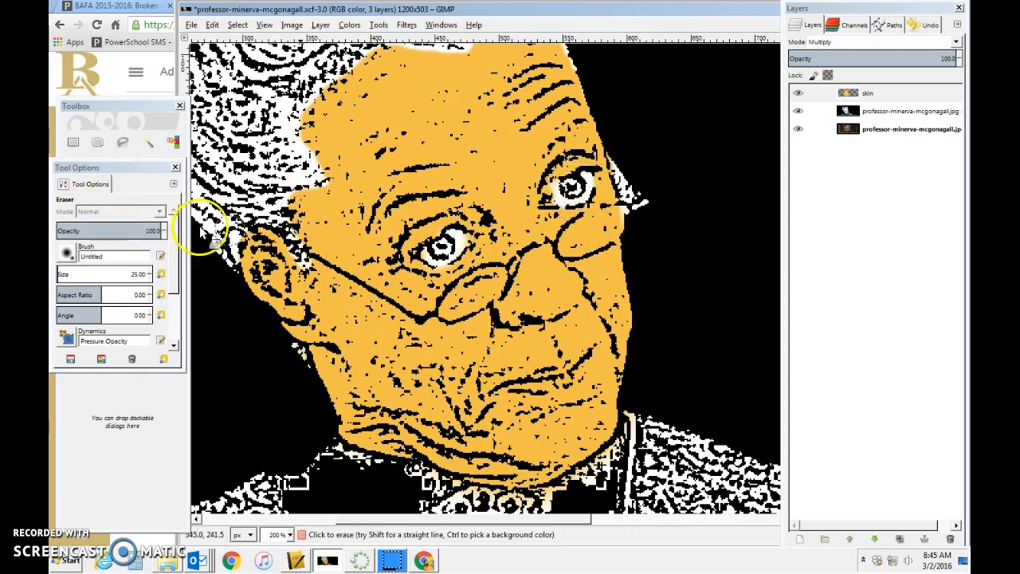
{"action": "mouse_move", "coordinate": [558, 188]}
{"action": "left_mouse_down"}
{"action": "mouse_move", "coordinate": [554, 200]}
{"action": "mouse_move", "coordinate": [566, 199]}
{"action": "left_mouse_up"}
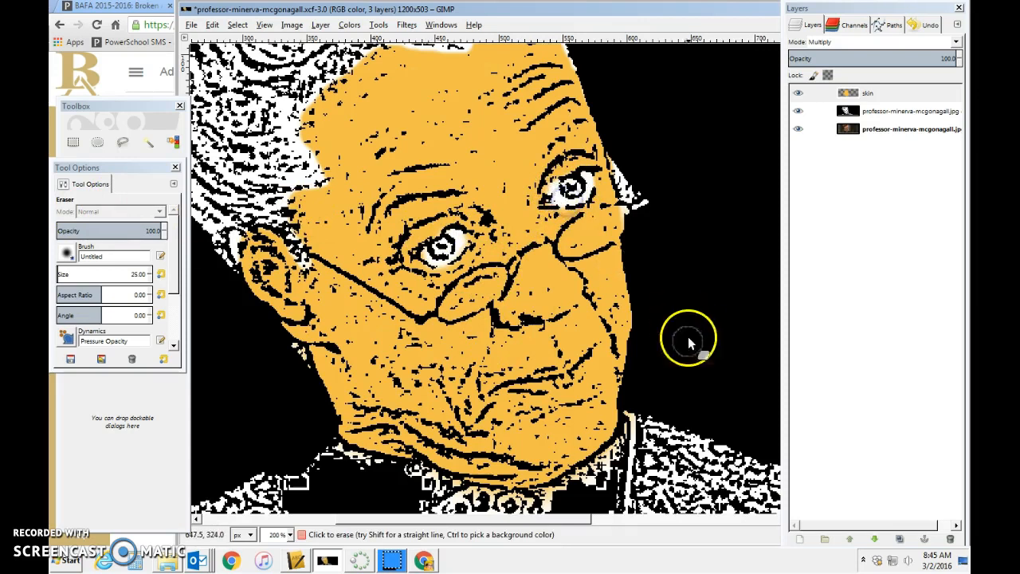
{"action": "left_click", "coordinate": [177, 168]}
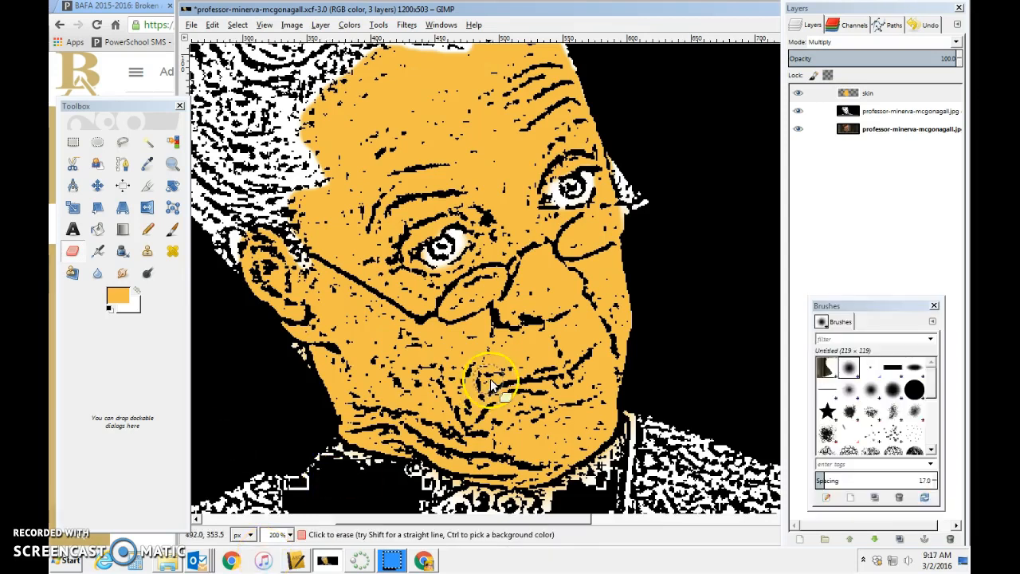
- Open the Newsprint distortion filter for the skin layer and examine its dot pattern across the face in the preview
{"action": "left_click", "coordinate": [898, 95]}
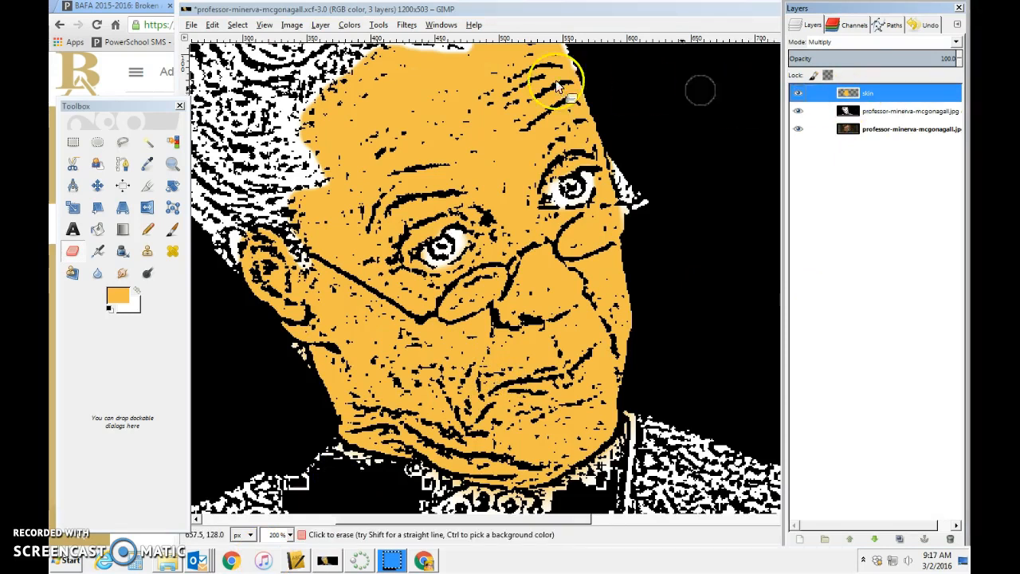
{"action": "left_click", "coordinate": [408, 25]}
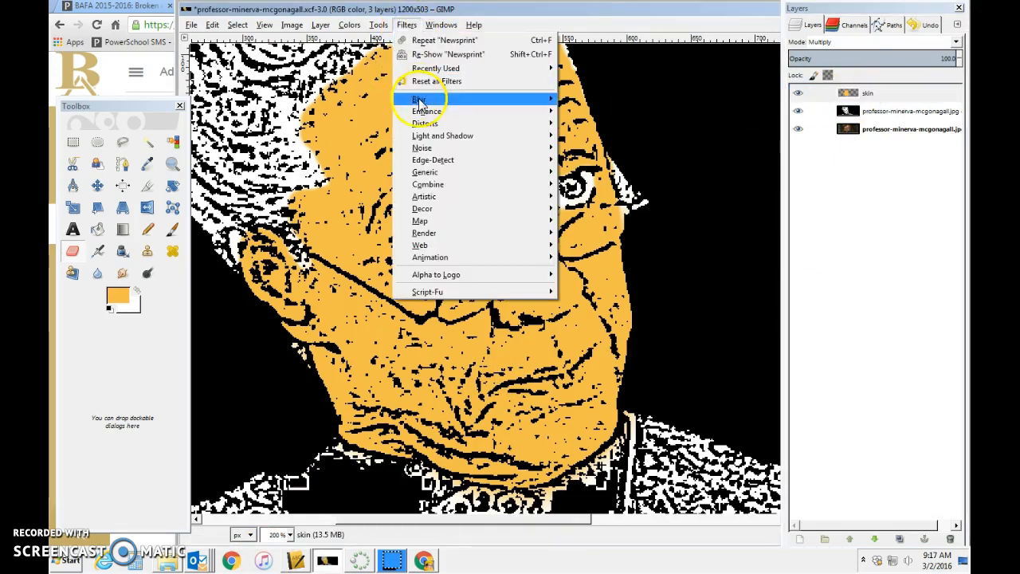
{"action": "mouse_move", "coordinate": [427, 127]}
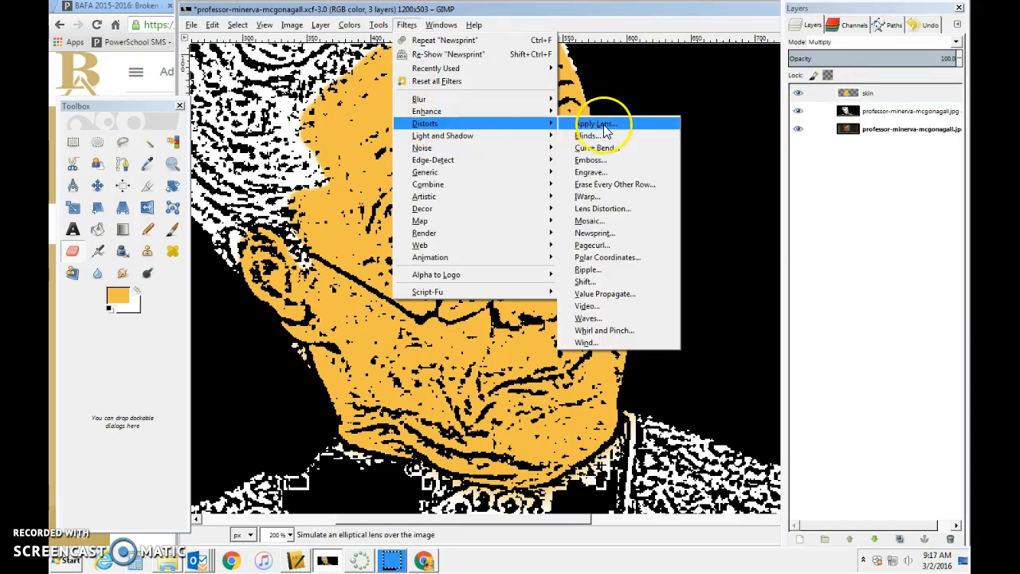
{"action": "left_click", "coordinate": [607, 233]}
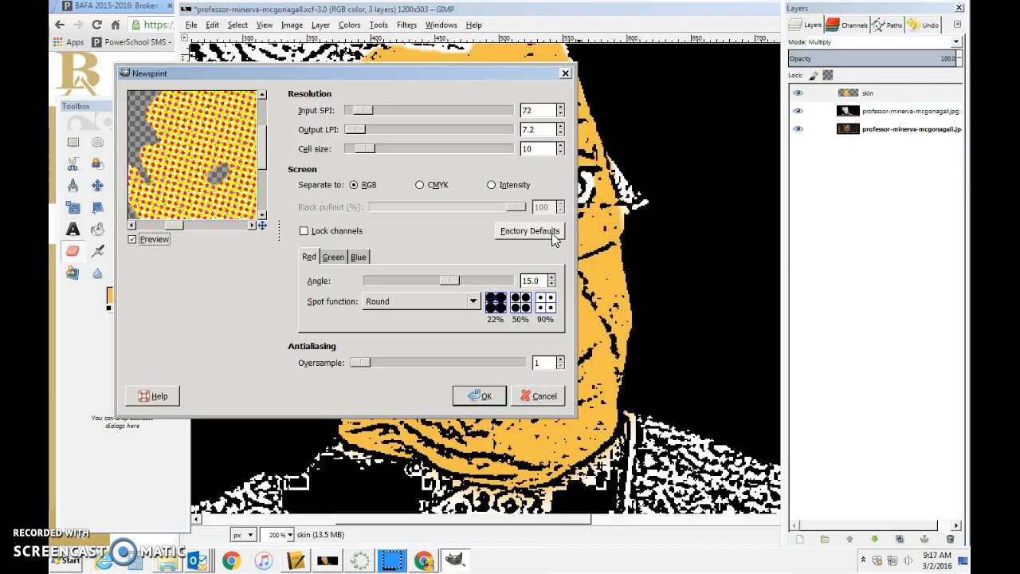
{"action": "left_click", "coordinate": [267, 195]}
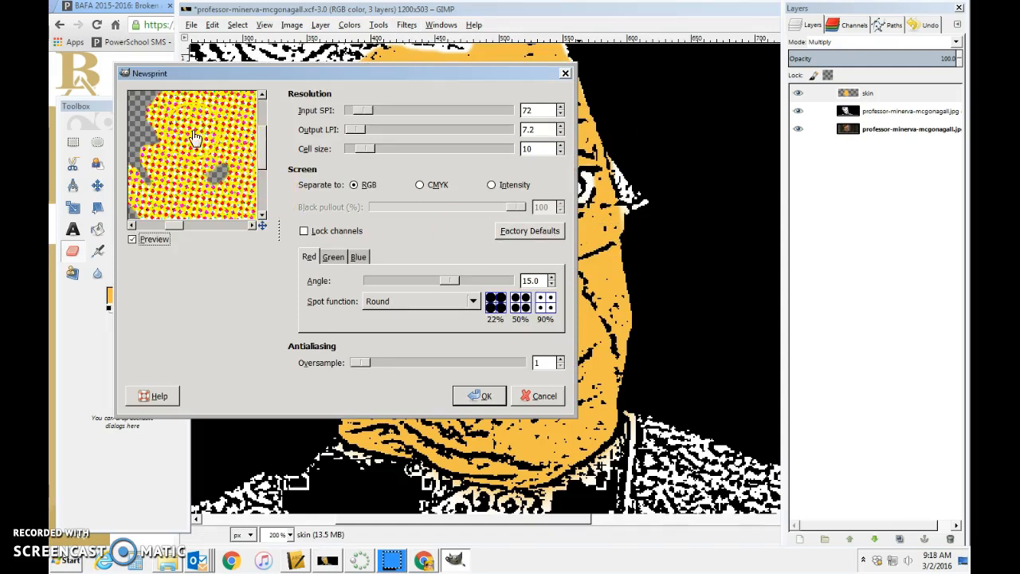
{"action": "left_click_drag", "start_coordinate": [163, 226], "coordinate": [119, 226]}
{"action": "left_click", "coordinate": [270, 168]}
{"action": "left_click_drag", "start_coordinate": [270, 167], "coordinate": [264, 147]}
{"action": "left_click_drag", "start_coordinate": [200, 205], "coordinate": [180, 225]}
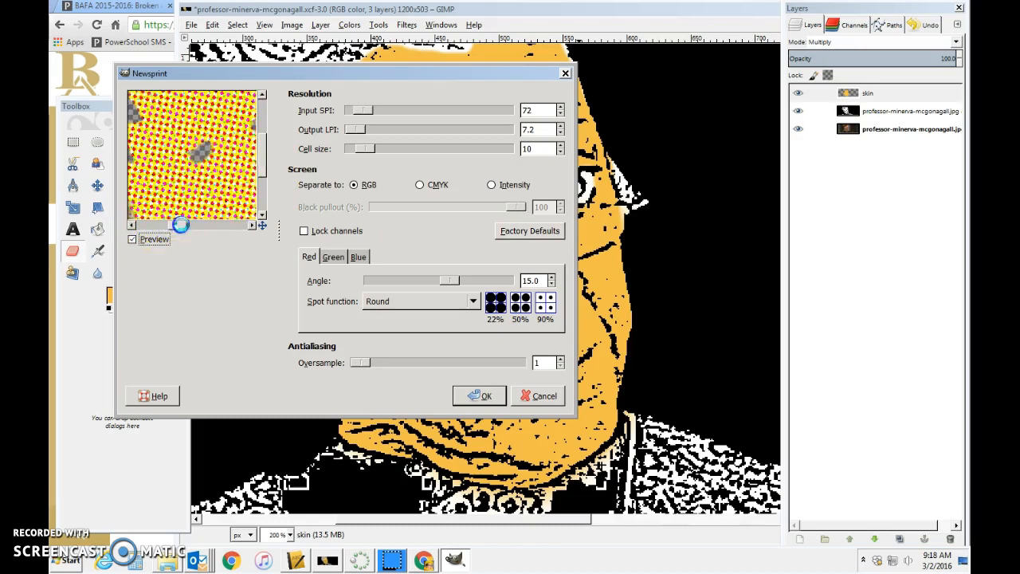
{"action": "left_click_drag", "start_coordinate": [198, 149], "coordinate": [182, 147]}
{"action": "left_click", "coordinate": [248, 217]}
- Compare the CMYK and Intensity separations, and apply Newsprint to the skin layer with RGB separation and a cell size of 10
{"action": "left_click", "coordinate": [420, 186]}
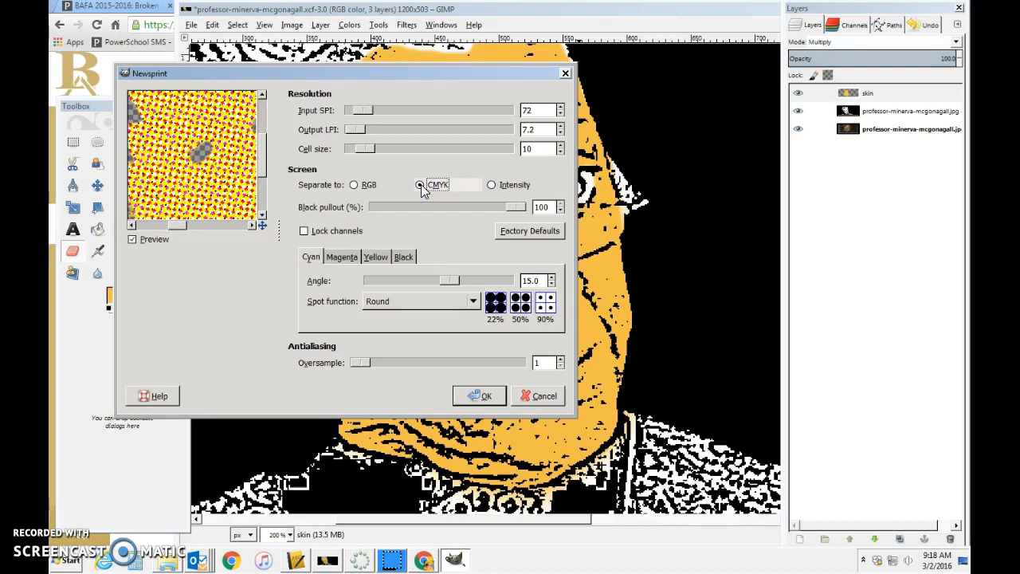
{"action": "left_click", "coordinate": [488, 186]}
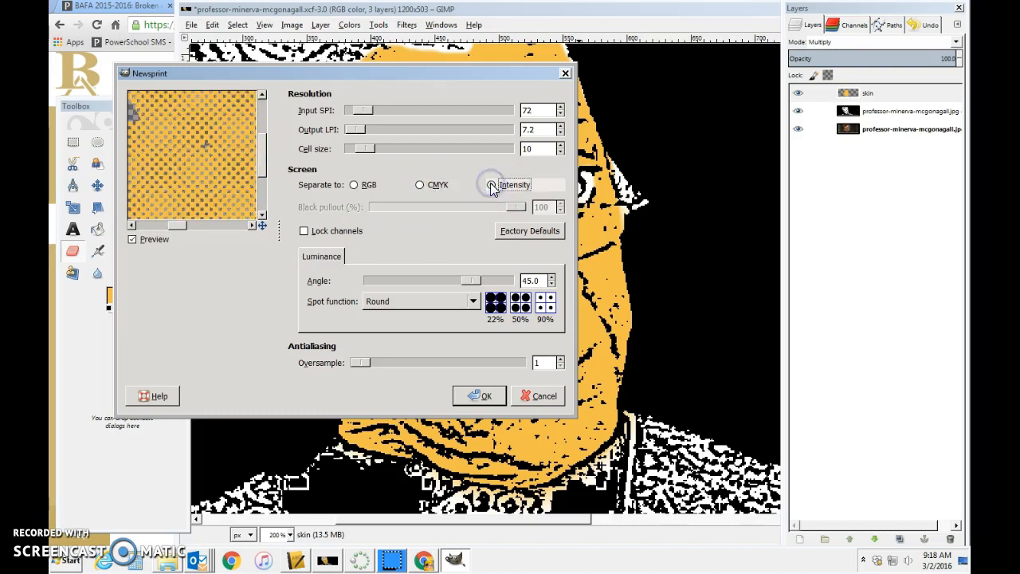
{"action": "left_click", "coordinate": [420, 185]}
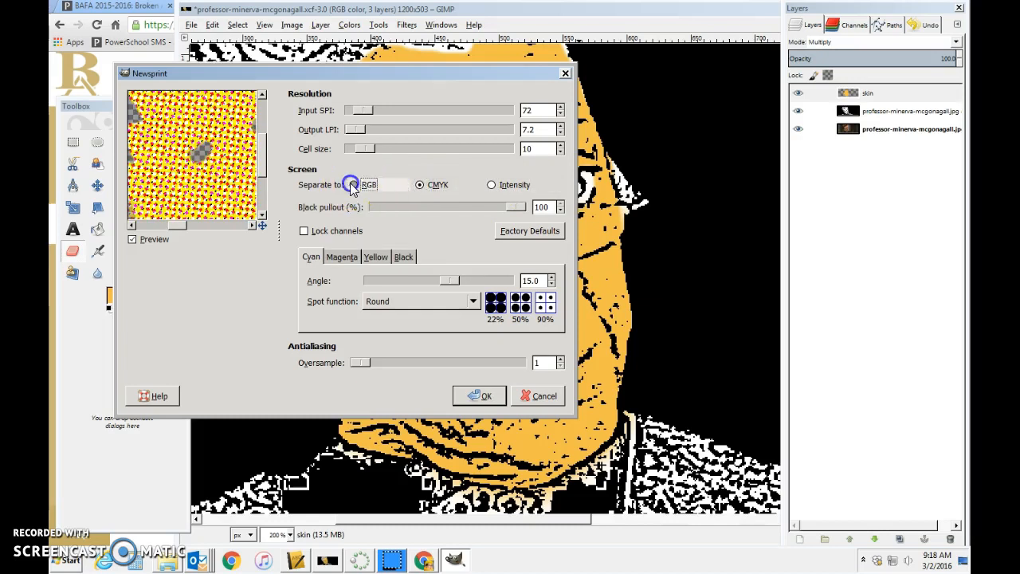
{"action": "left_click", "coordinate": [353, 185]}
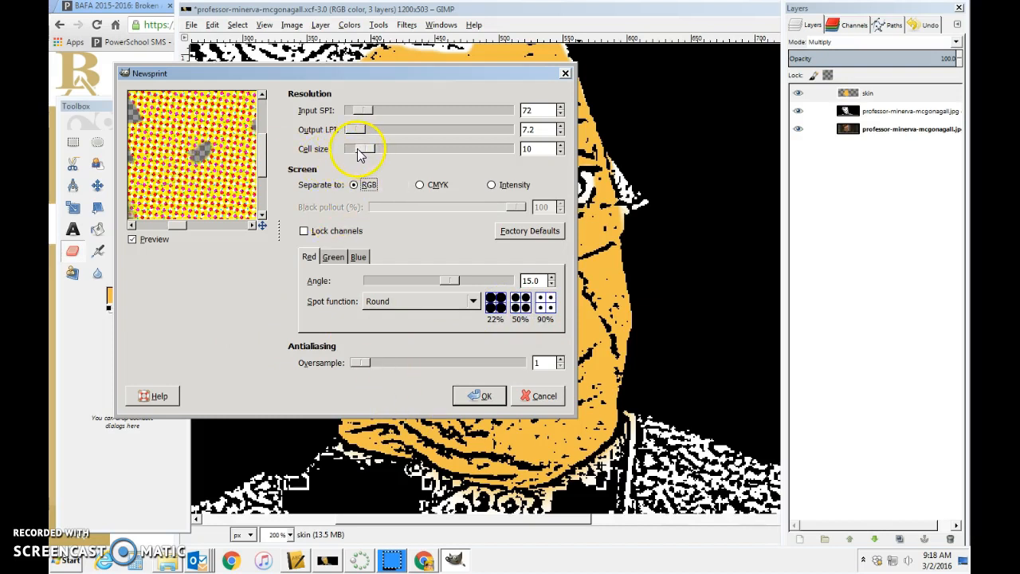
{"action": "mouse_move", "coordinate": [369, 151]}
{"action": "left_mouse_down"}
{"action": "mouse_move", "coordinate": [409, 149]}
{"action": "mouse_move", "coordinate": [368, 152]}
{"action": "left_mouse_up"}
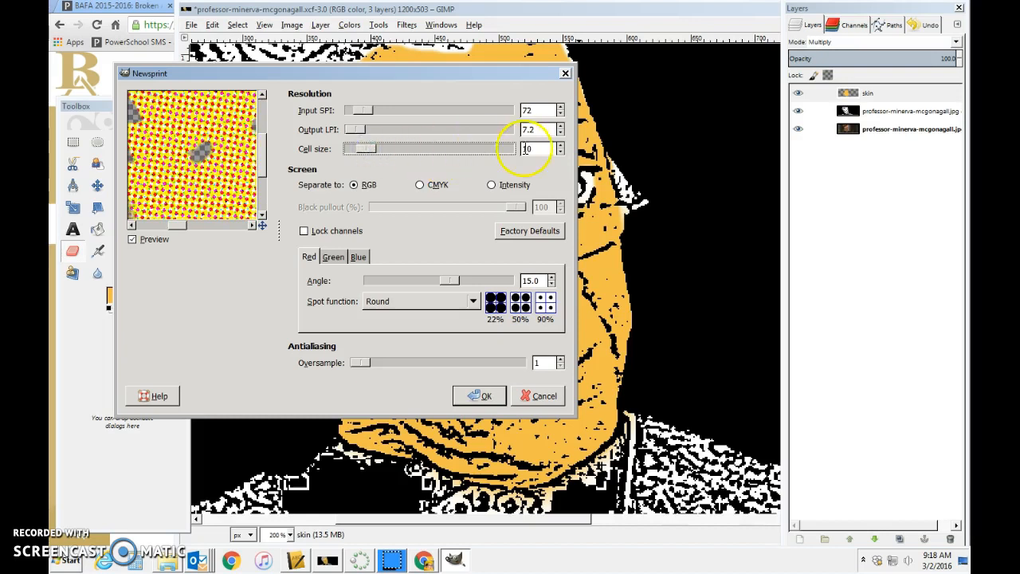
{"action": "left_click", "coordinate": [479, 395]}
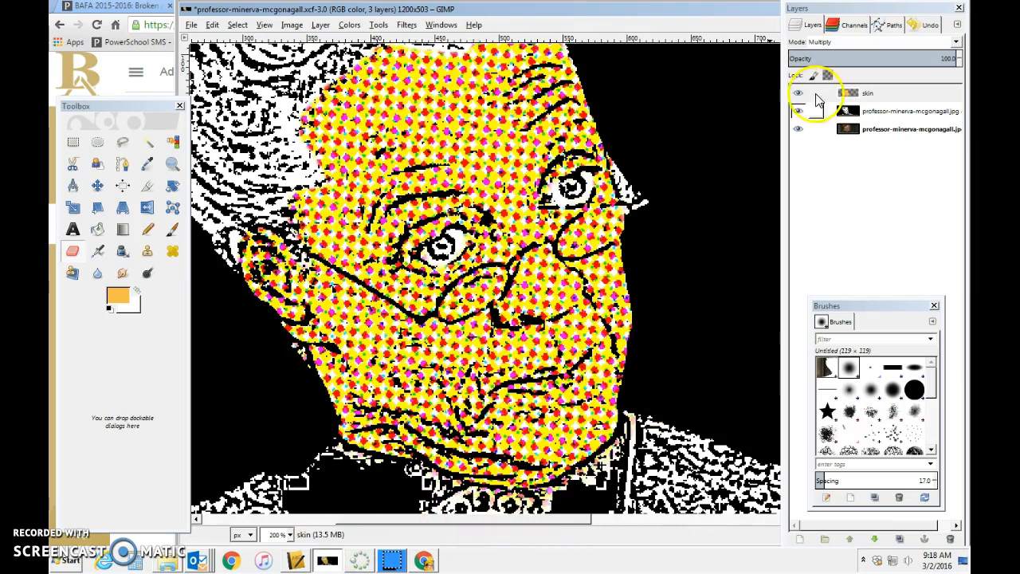
- Merge the skin layer down onto the black-and-white portrait layer
{"action": "left_click", "coordinate": [890, 94]}
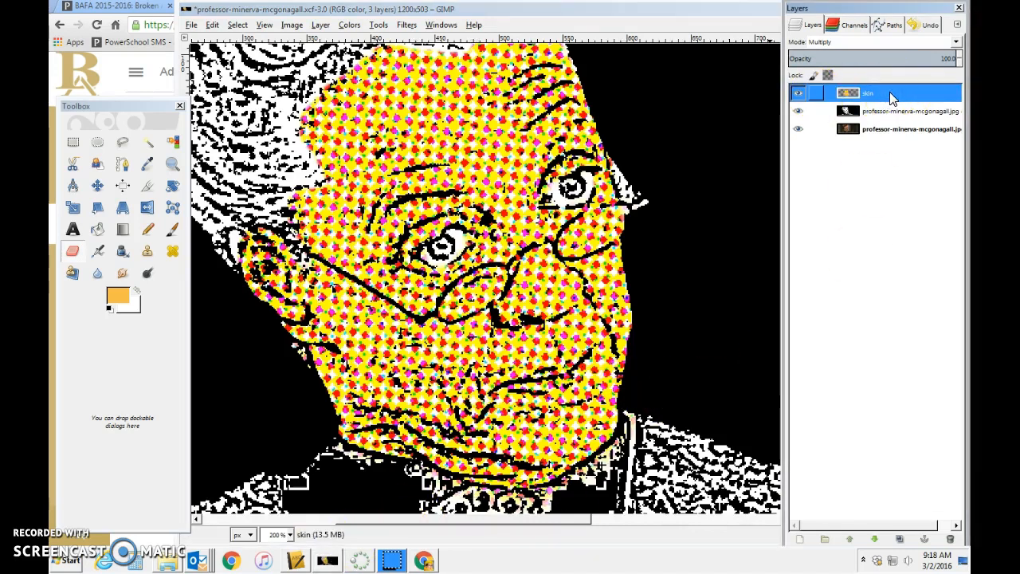
{"action": "right_click", "coordinate": [891, 95]}
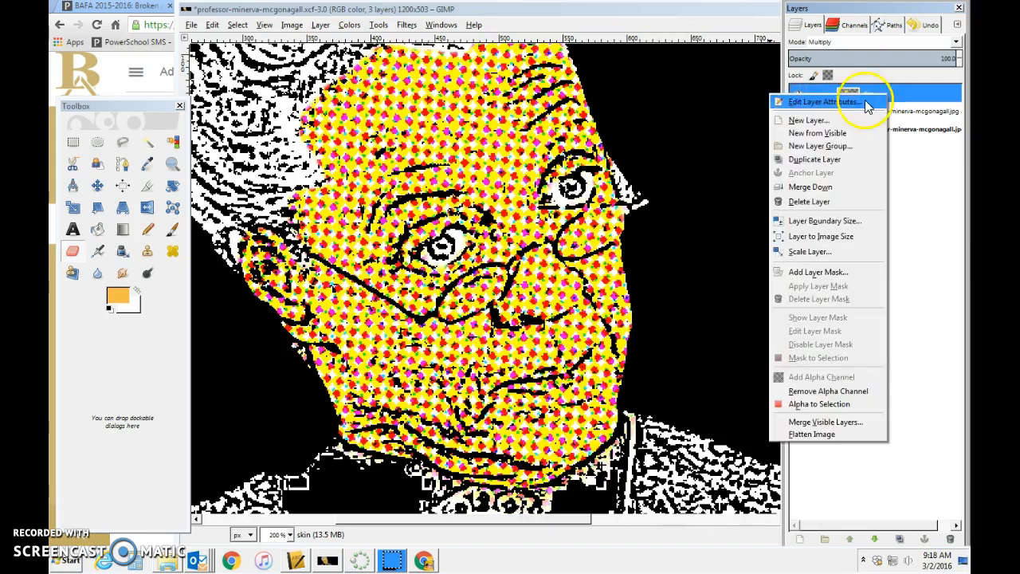
{"action": "left_click", "coordinate": [852, 187]}
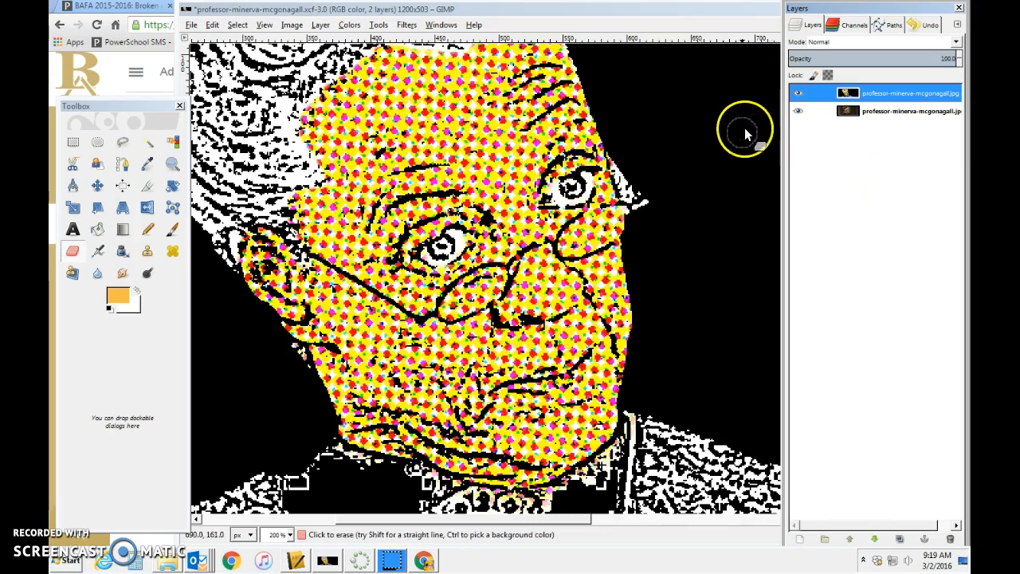
- Add a transparent layer named "hair" above the merged portrait layer and make it the active layer
{"action": "left_click", "coordinate": [320, 25]}
{"action": "left_click", "coordinate": [332, 40]}
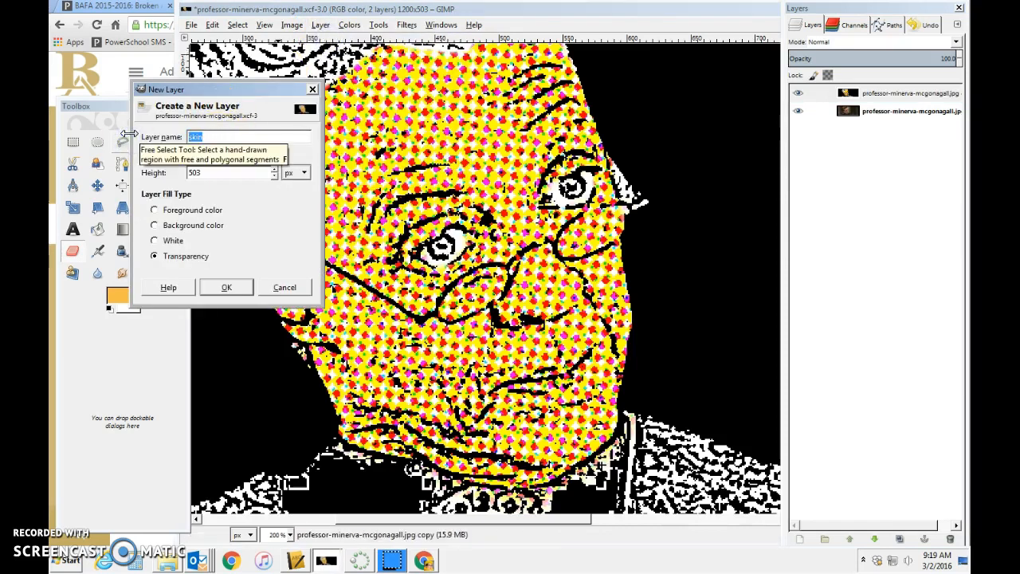
{"action": "type", "text": "H"}
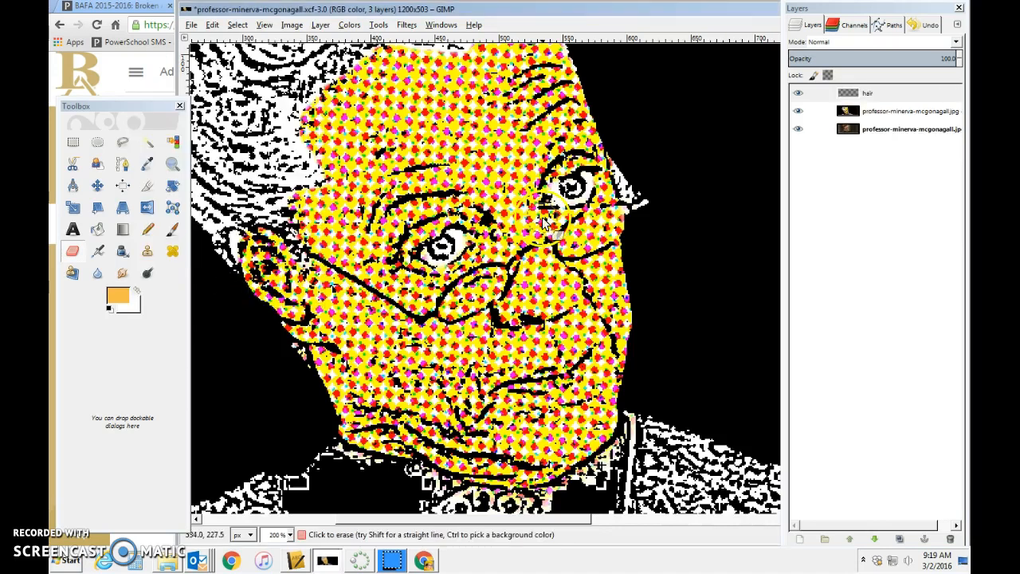
{"action": "left_click", "coordinate": [901, 96]}
{"action": "left_click_drag", "start_coordinate": [900, 95], "coordinate": [857, 82]}
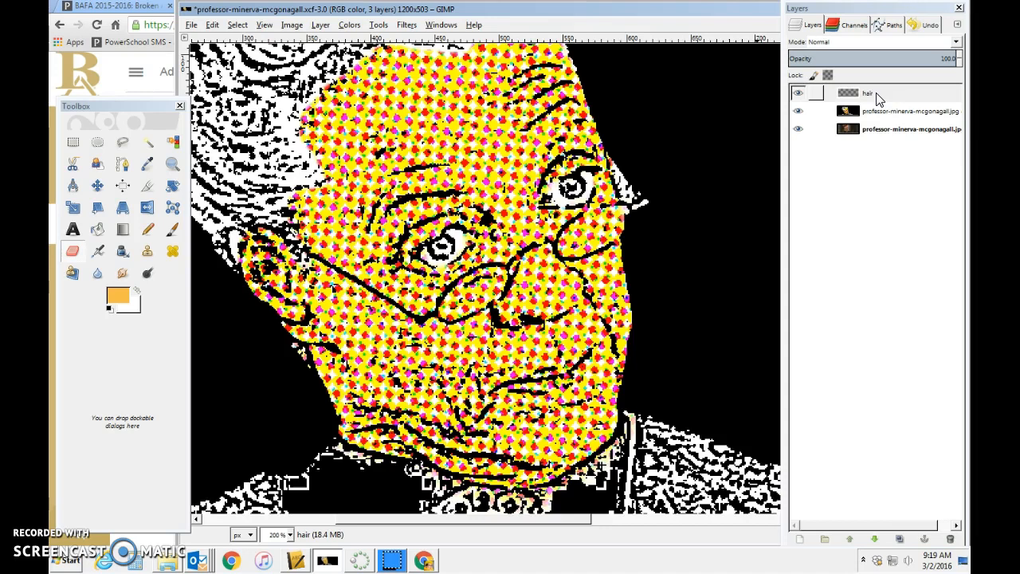
{"action": "left_click", "coordinate": [928, 114]}
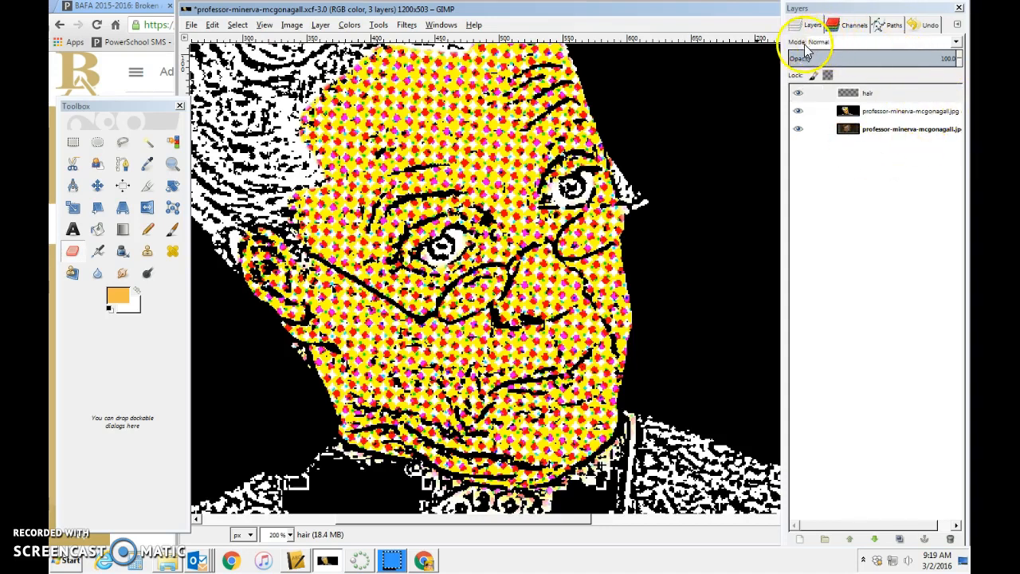
- Set the hair layer's blending mode to Multiply
{"action": "left_click", "coordinate": [956, 43]}
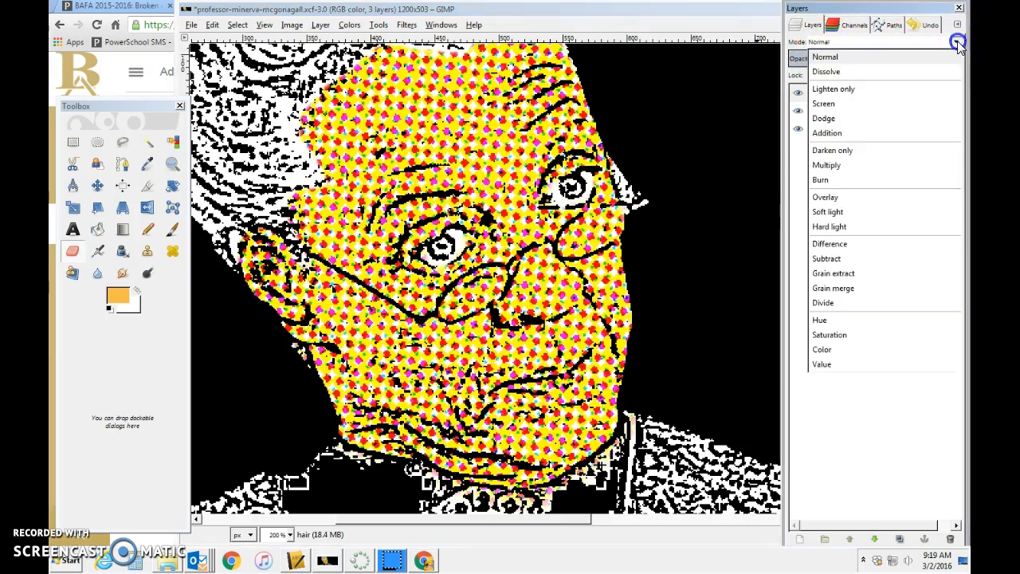
{"action": "left_click", "coordinate": [890, 167]}
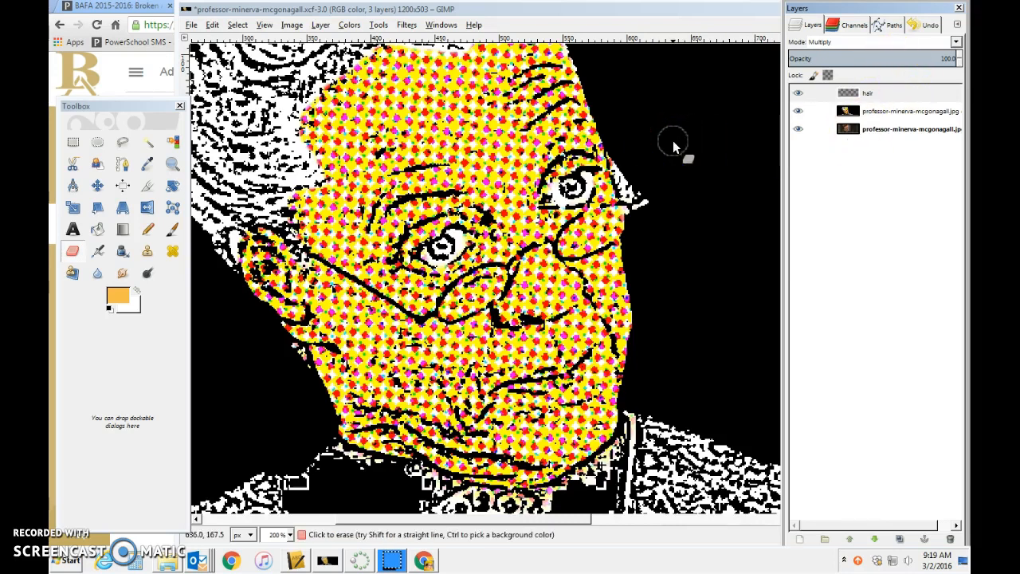
- Change the foreground colour to dark brown 65501e by lowering its value (V) to 40
{"action": "mouse_move", "coordinate": [729, 145]}
{"action": "left_mouse_down"}
{"action": "mouse_move", "coordinate": [682, 337]}
{"action": "mouse_move", "coordinate": [671, 311]}
{"action": "left_mouse_up"}
{"action": "scroll", "coordinate": [671, 311], "scroll_direction": "up", "scroll_amount": 3}
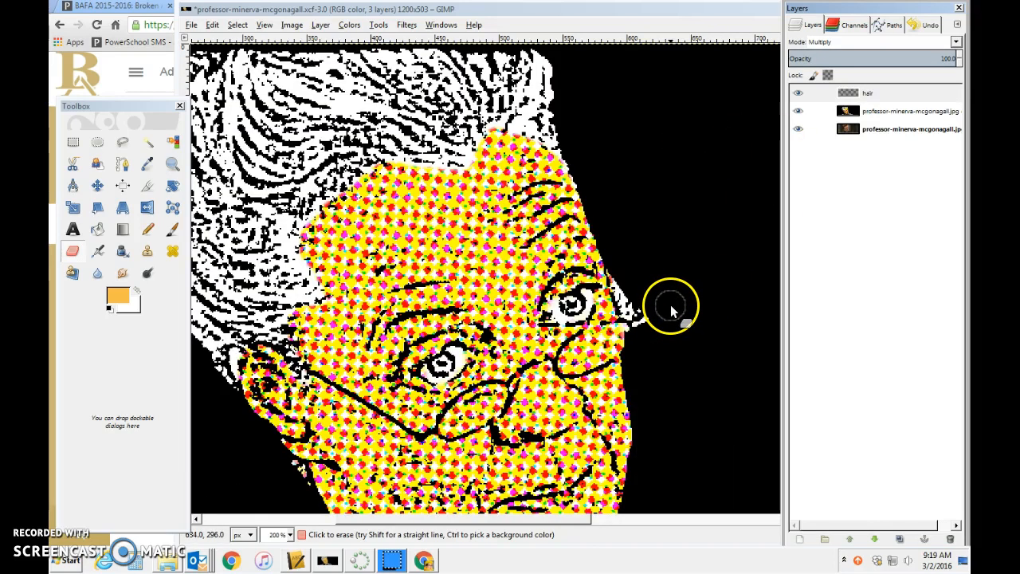
{"action": "left_click_drag", "start_coordinate": [511, 520], "coordinate": [470, 523]}
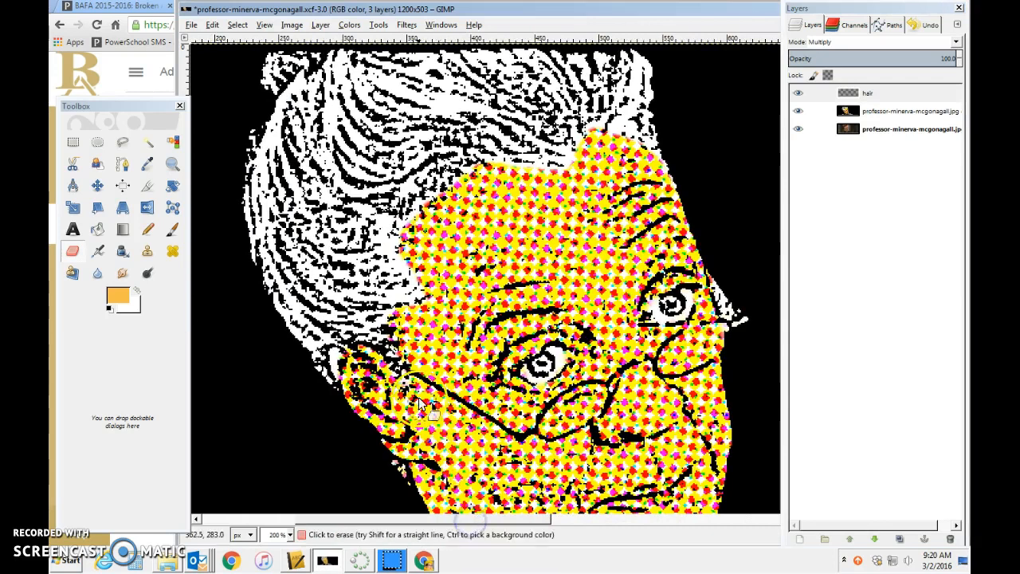
{"action": "left_click", "coordinate": [120, 296]}
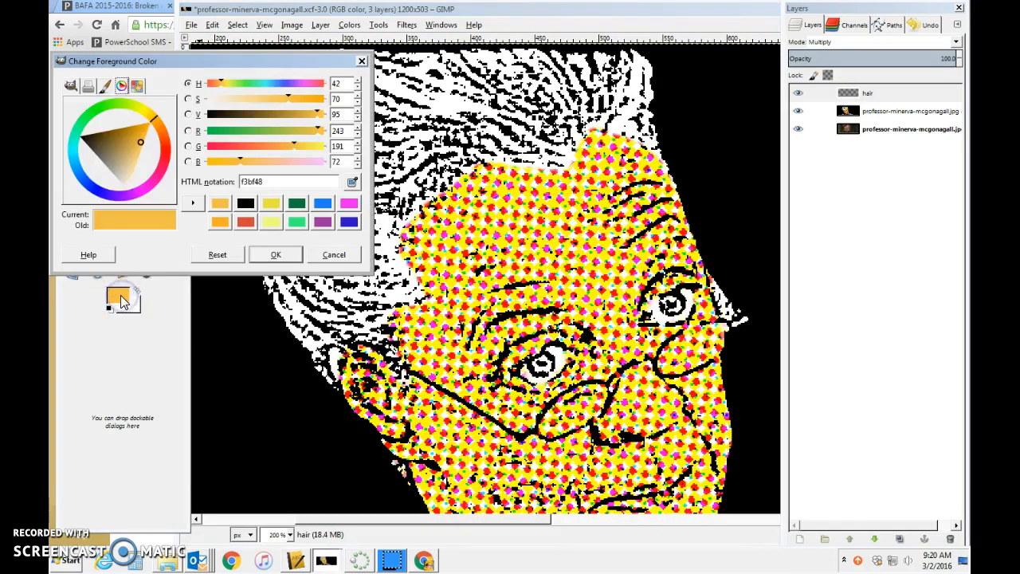
{"action": "left_click", "coordinate": [254, 115]}
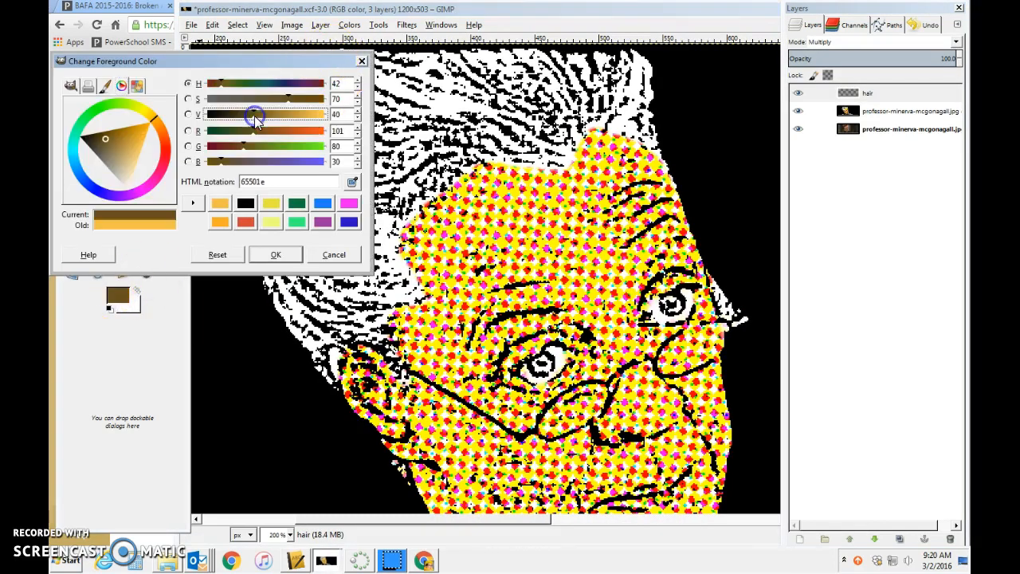
{"action": "left_click", "coordinate": [330, 455]}
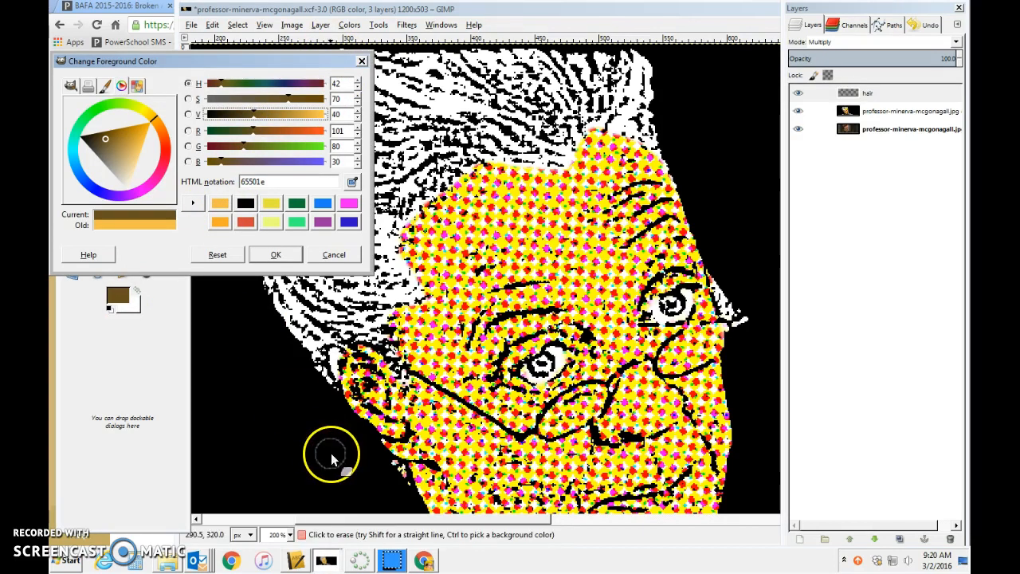
{"action": "left_click", "coordinate": [276, 254]}
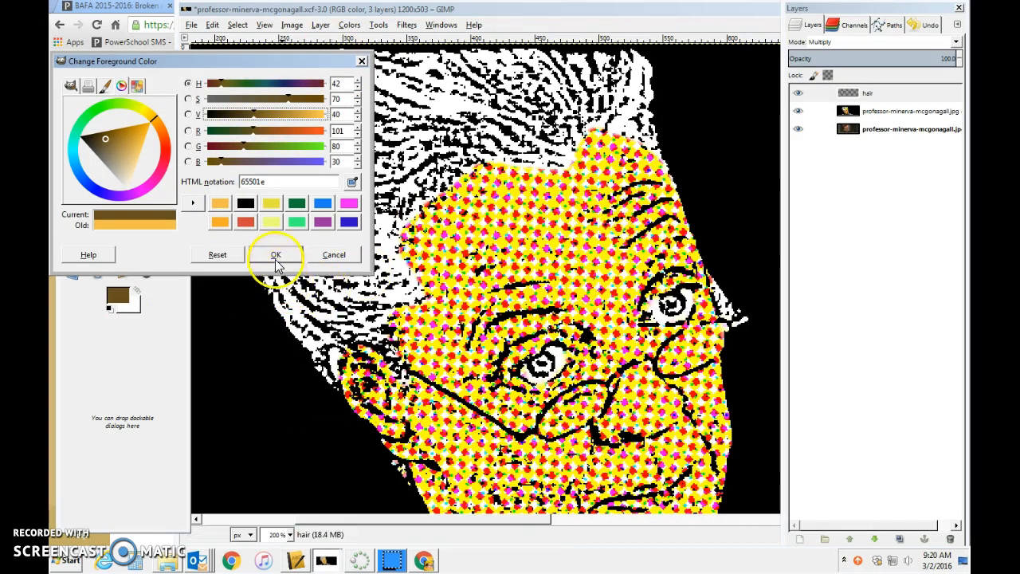
{"action": "left_click", "coordinate": [133, 270]}
- Choose the Paintbrush, display its options and enlarge the brush size to 36.43
{"action": "left_click", "coordinate": [171, 229]}
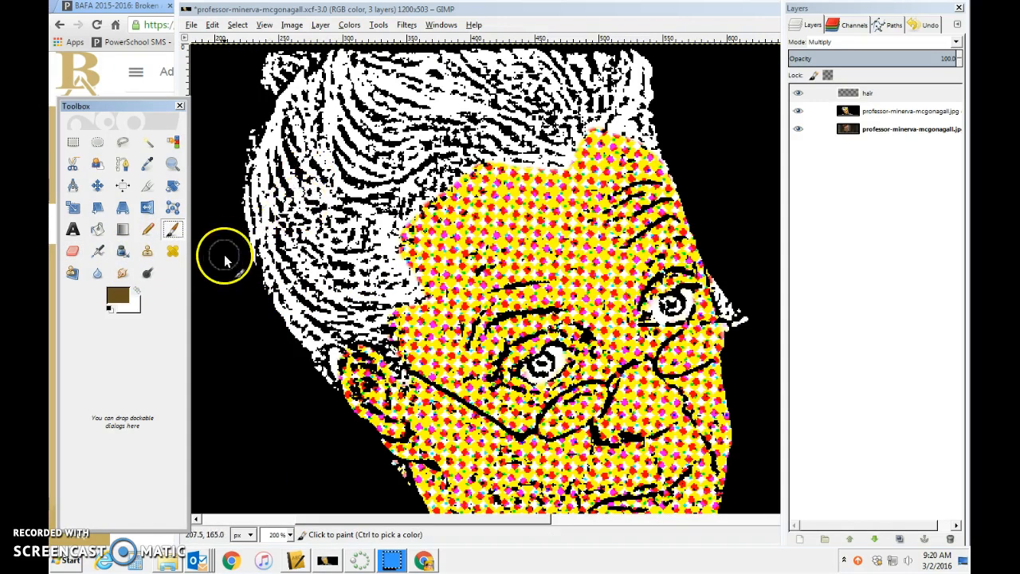
{"action": "left_click", "coordinate": [168, 231]}
{"action": "left_click", "coordinate": [167, 231]}
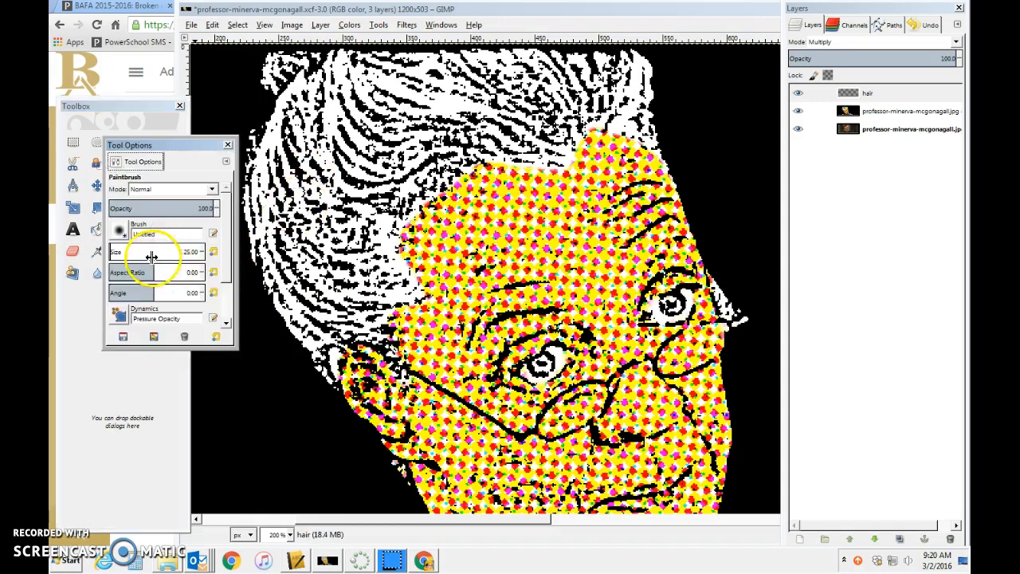
{"action": "left_click", "coordinate": [117, 252]}
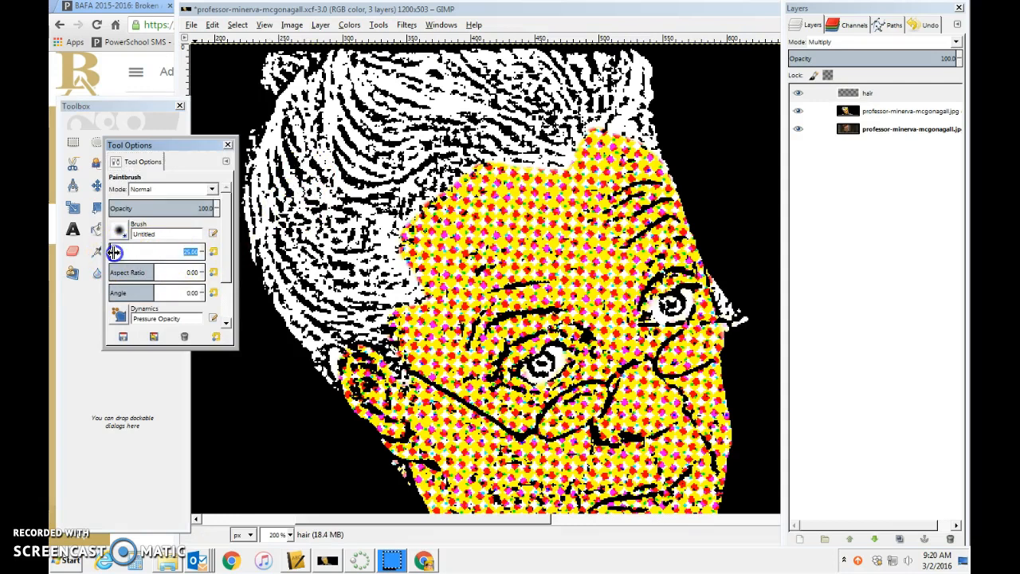
{"action": "left_click_drag", "start_coordinate": [117, 252], "coordinate": [115, 253]}
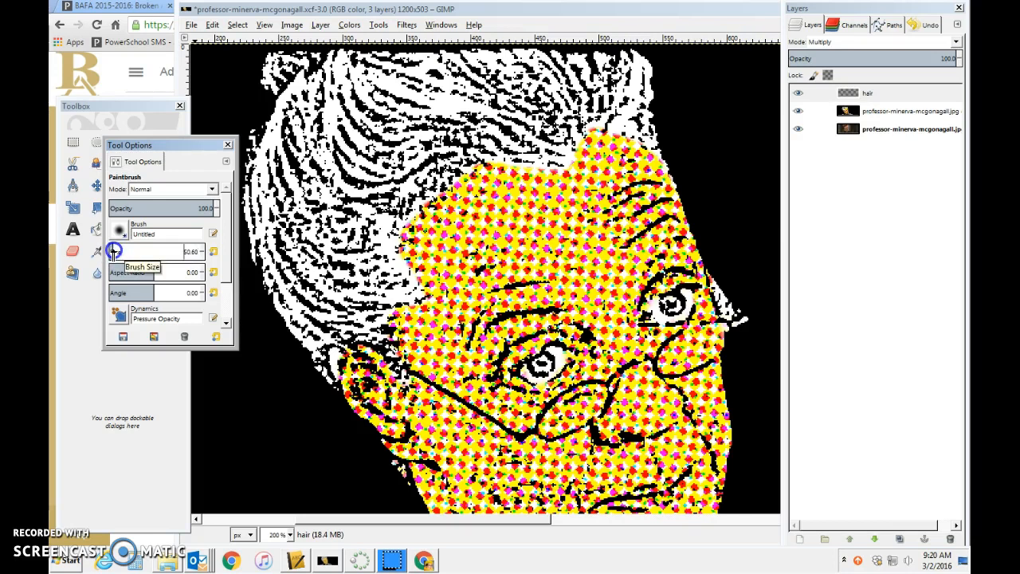
- Paint the woman's hair dark brown on the hair layer, keeping the strokes clear of the face
{"action": "mouse_move", "coordinate": [325, 159]}
{"action": "left_mouse_down"}
{"action": "mouse_move", "coordinate": [307, 163]}
{"action": "mouse_move", "coordinate": [350, 152]}
{"action": "mouse_move", "coordinate": [325, 154]}
{"action": "mouse_move", "coordinate": [337, 146]}
{"action": "left_mouse_up"}
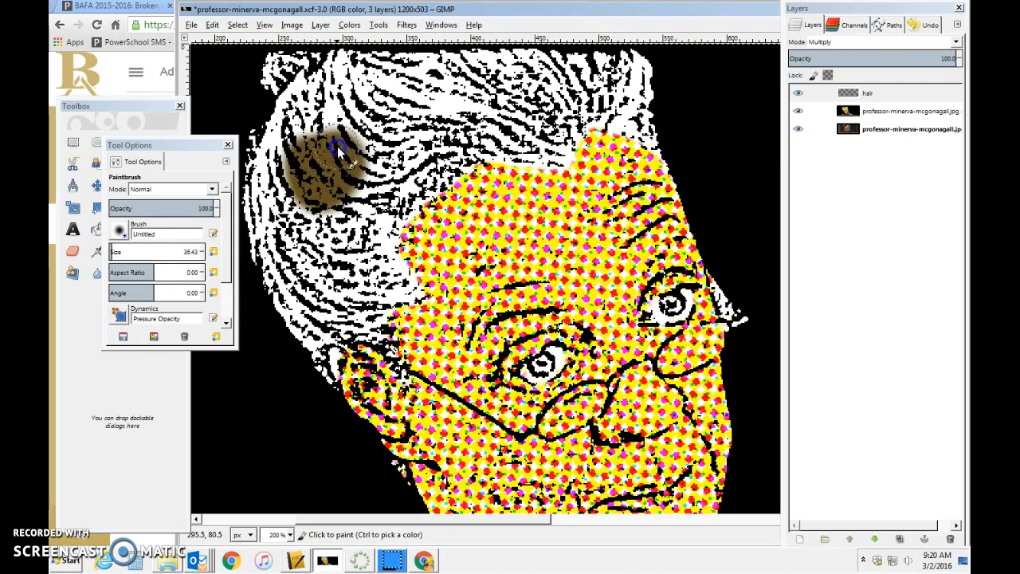
{"action": "left_click", "coordinate": [228, 329]}
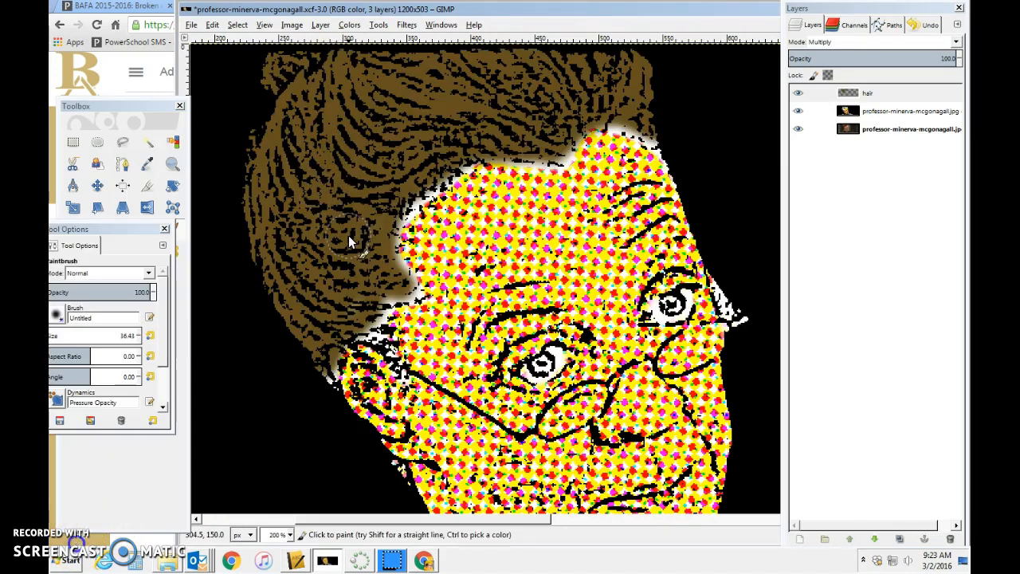
{"action": "left_click", "coordinate": [376, 209]}
- Reduce the brush size to 12.34 and fill the remaining white areas along the hairline and around the ear with brown
{"action": "left_click_drag", "start_coordinate": [136, 233], "coordinate": [184, 231]}
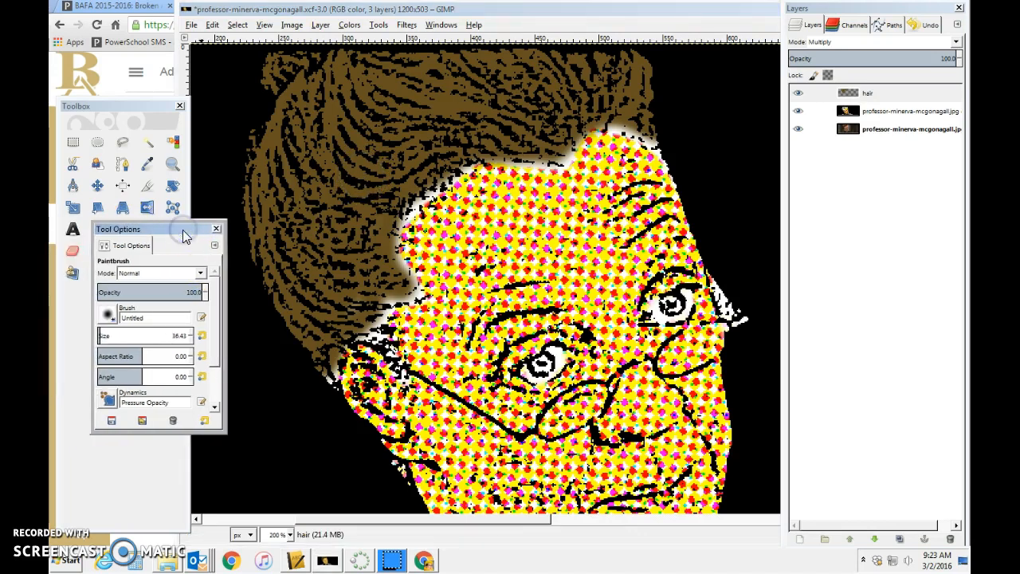
{"action": "left_click", "coordinate": [306, 297]}
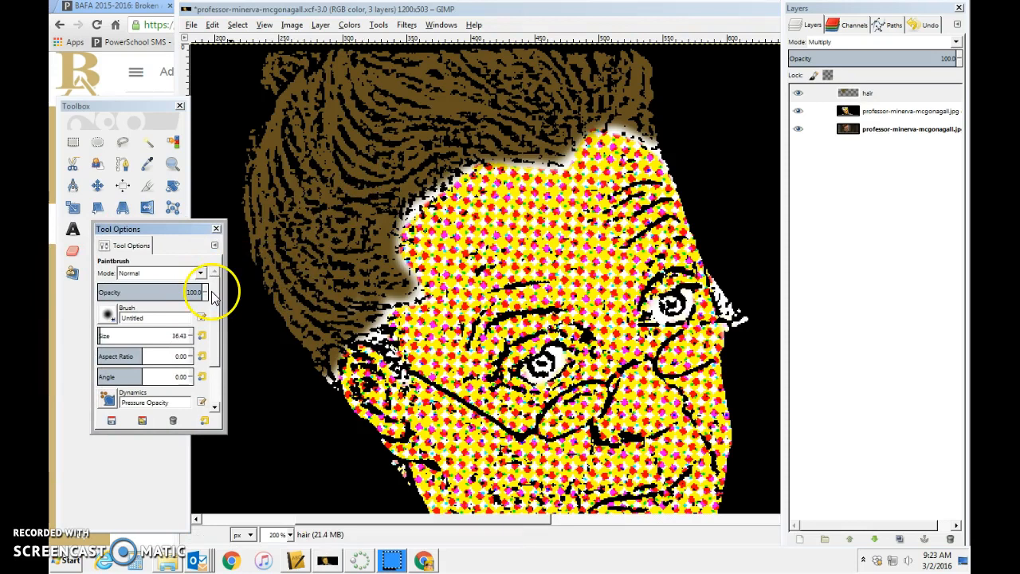
{"action": "left_click", "coordinate": [173, 336]}
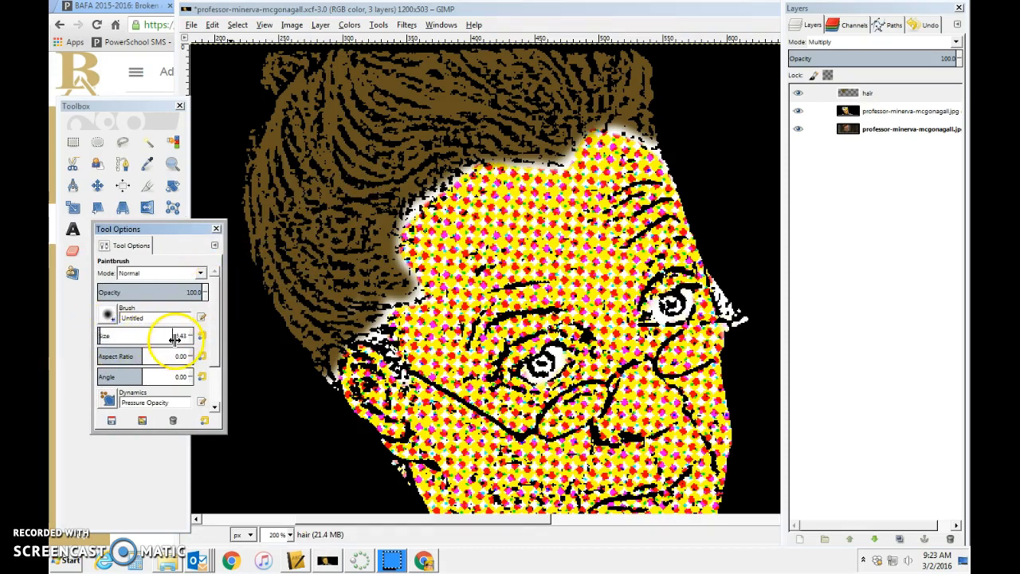
{"action": "left_click_drag", "start_coordinate": [173, 335], "coordinate": [163, 335]}
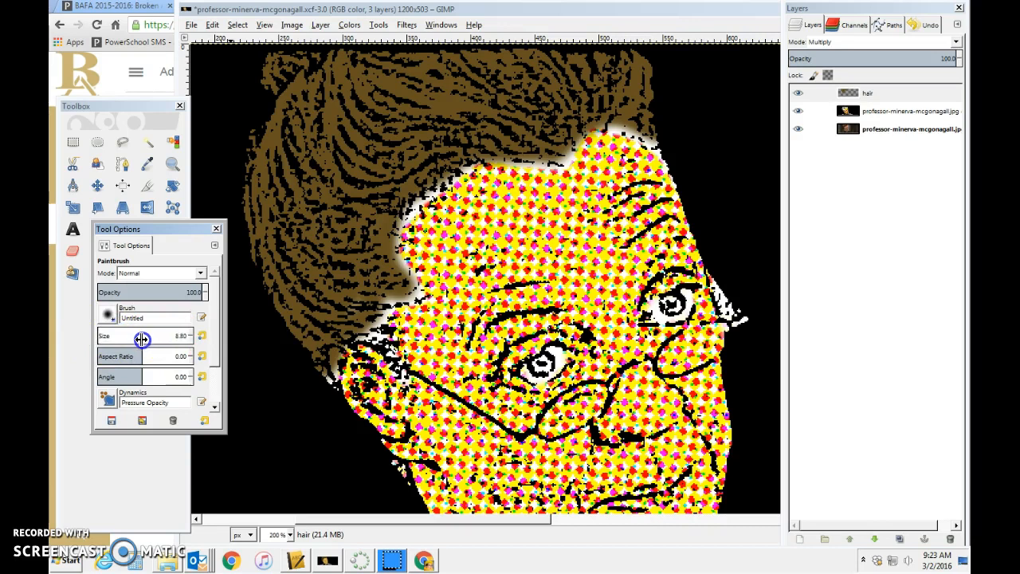
{"action": "mouse_move", "coordinate": [296, 353]}
{"action": "left_mouse_down"}
{"action": "mouse_move", "coordinate": [330, 371]}
{"action": "mouse_move", "coordinate": [345, 337]}
{"action": "mouse_move", "coordinate": [366, 335]}
{"action": "mouse_move", "coordinate": [401, 376]}
{"action": "mouse_move", "coordinate": [376, 327]}
{"action": "mouse_move", "coordinate": [382, 305]}
{"action": "mouse_move", "coordinate": [397, 302]}
{"action": "mouse_move", "coordinate": [381, 329]}
{"action": "left_mouse_up"}
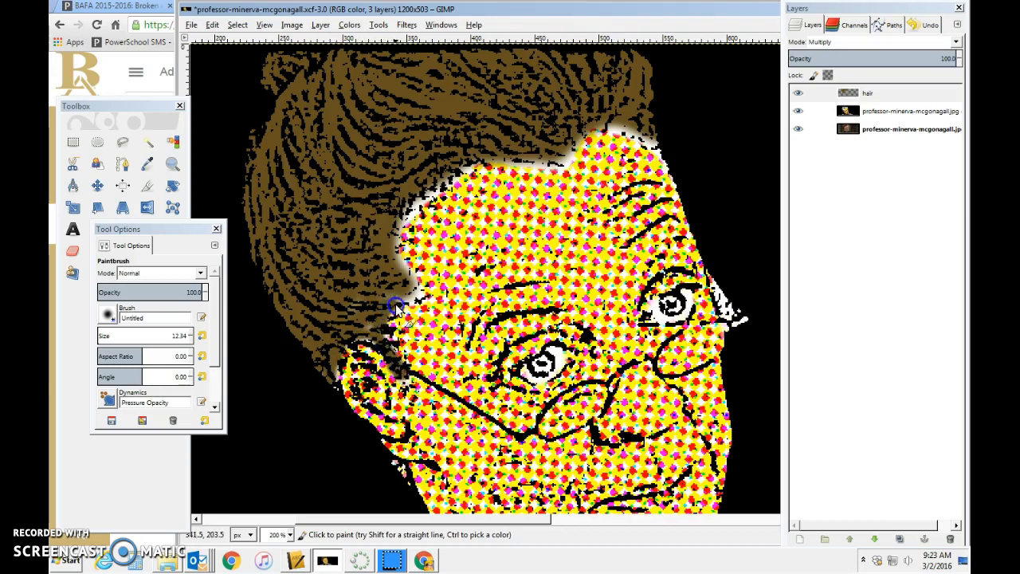
{"action": "mouse_move", "coordinate": [295, 296]}
{"action": "left_mouse_down"}
{"action": "mouse_move", "coordinate": [223, 342]}
{"action": "mouse_move", "coordinate": [77, 559]}
{"action": "mouse_move", "coordinate": [74, 545]}
{"action": "left_mouse_up"}
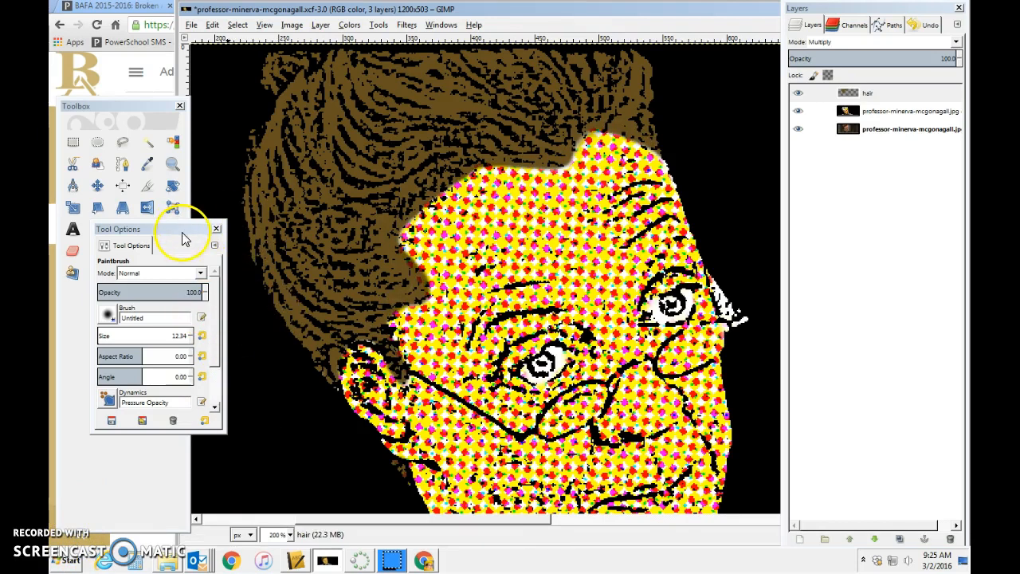
- Set the paintbrush size to 8 and move the tool options clear of the foreground colour swatch
{"action": "mouse_move", "coordinate": [142, 338]}
{"action": "left_mouse_down"}
{"action": "mouse_move", "coordinate": [96, 334]}
{"action": "mouse_move", "coordinate": [217, 335]}
{"action": "left_mouse_up"}
{"action": "left_click", "coordinate": [186, 336]}
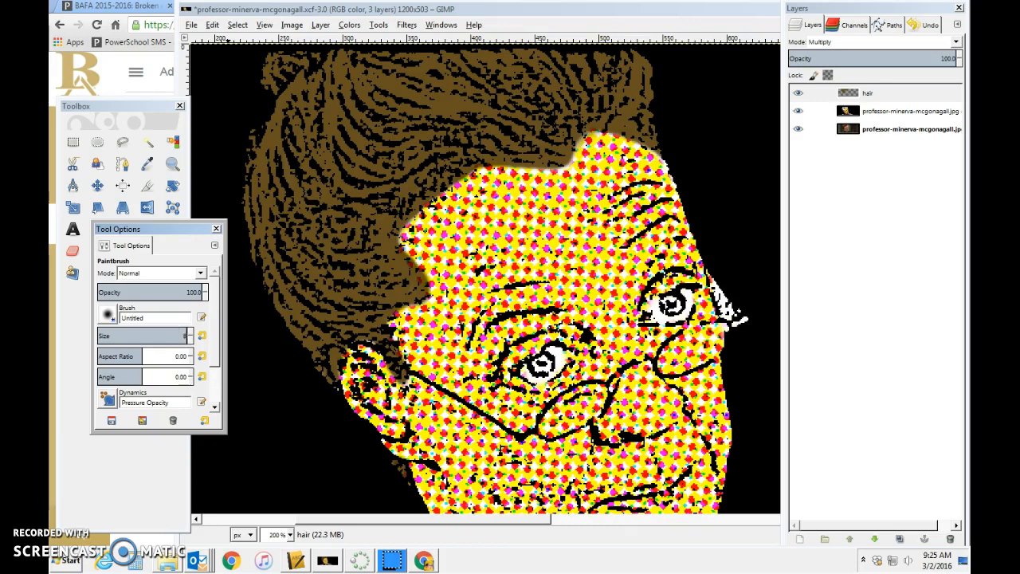
{"action": "type", "text": "8"}
{"action": "key", "text": "Return"}
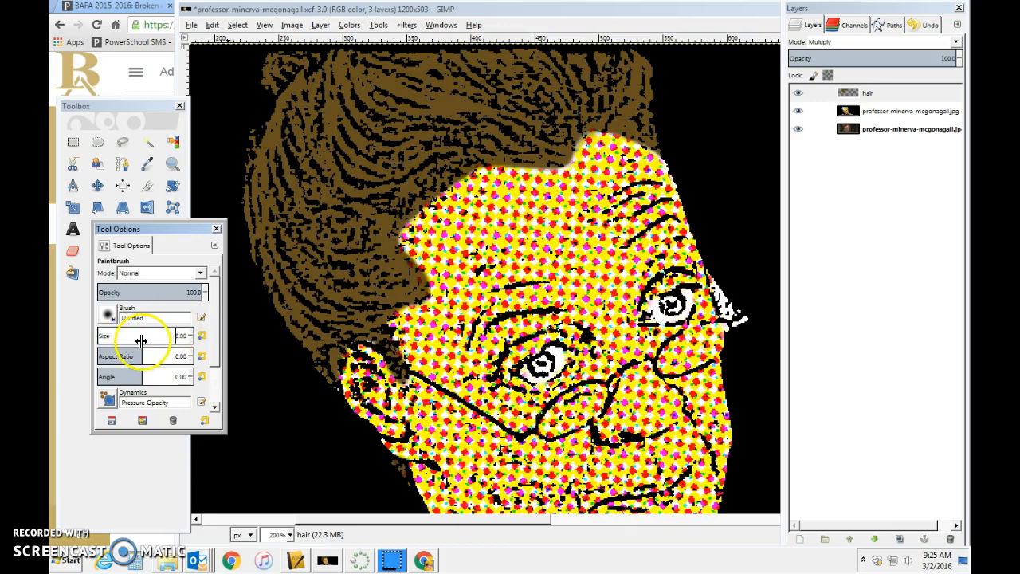
{"action": "left_click_drag", "start_coordinate": [200, 228], "coordinate": [154, 356]}
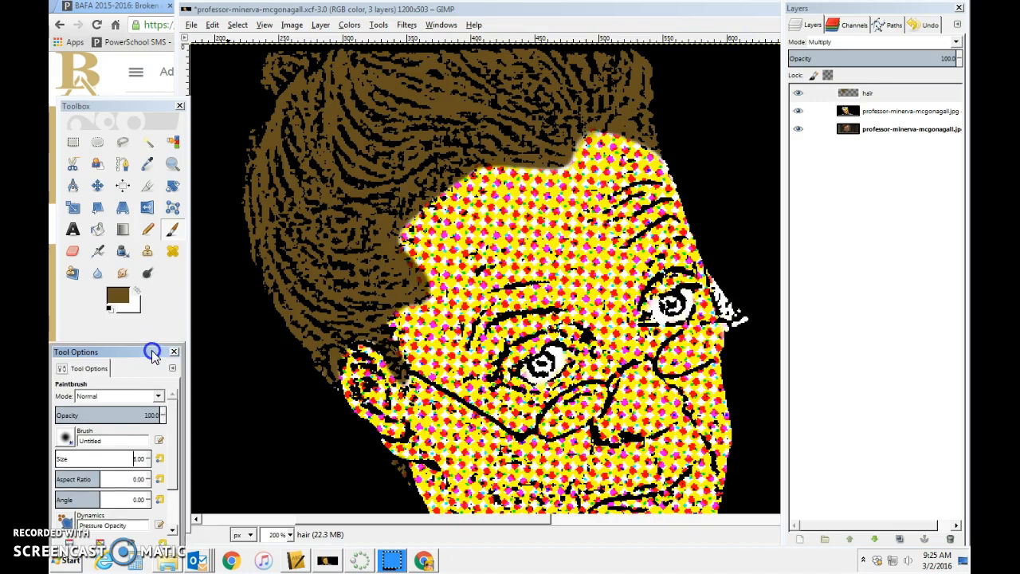
- Change the foreground colour to bright green 07b334
{"action": "left_click", "coordinate": [120, 295]}
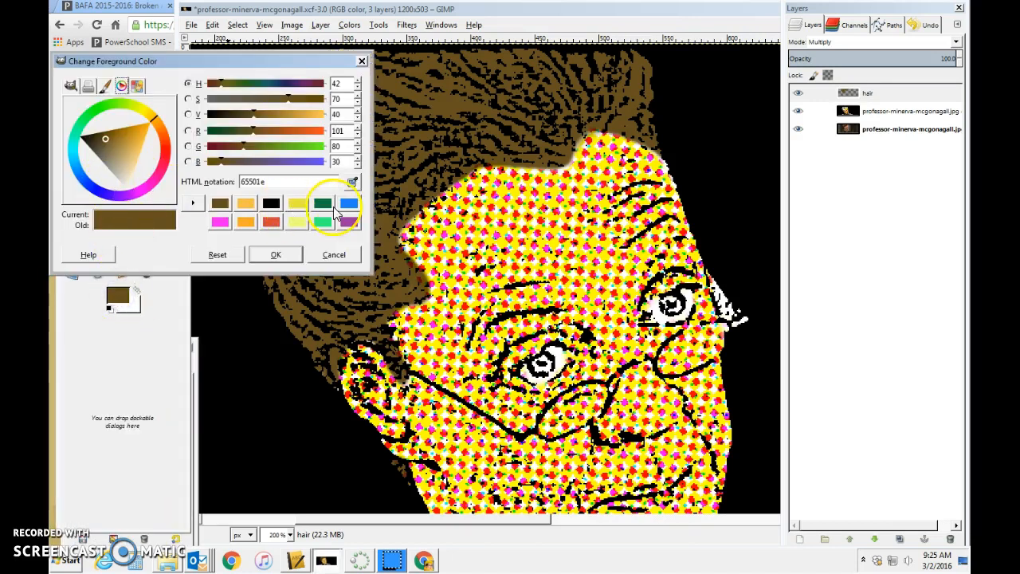
{"action": "left_click", "coordinate": [83, 115]}
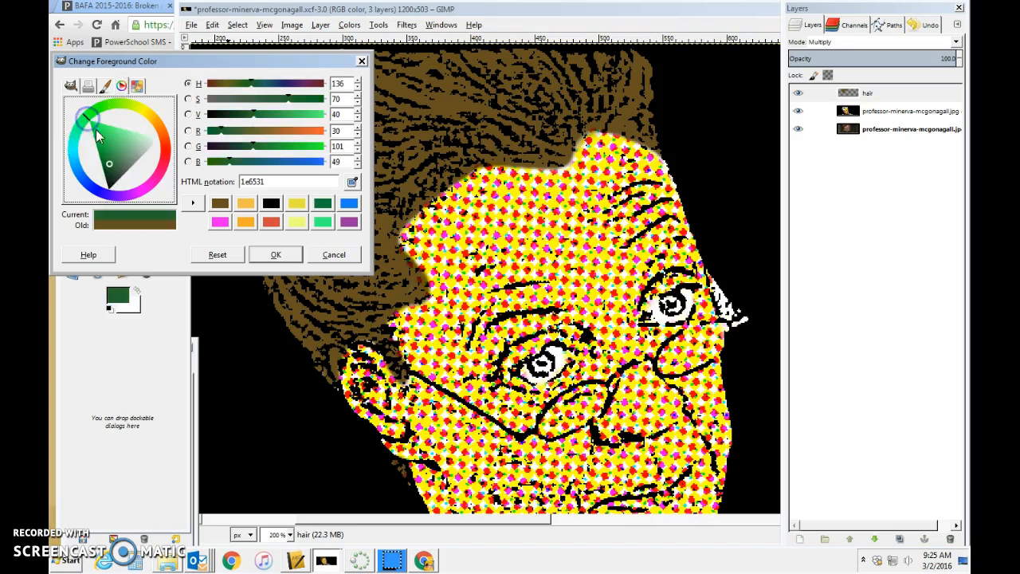
{"action": "left_click", "coordinate": [104, 157]}
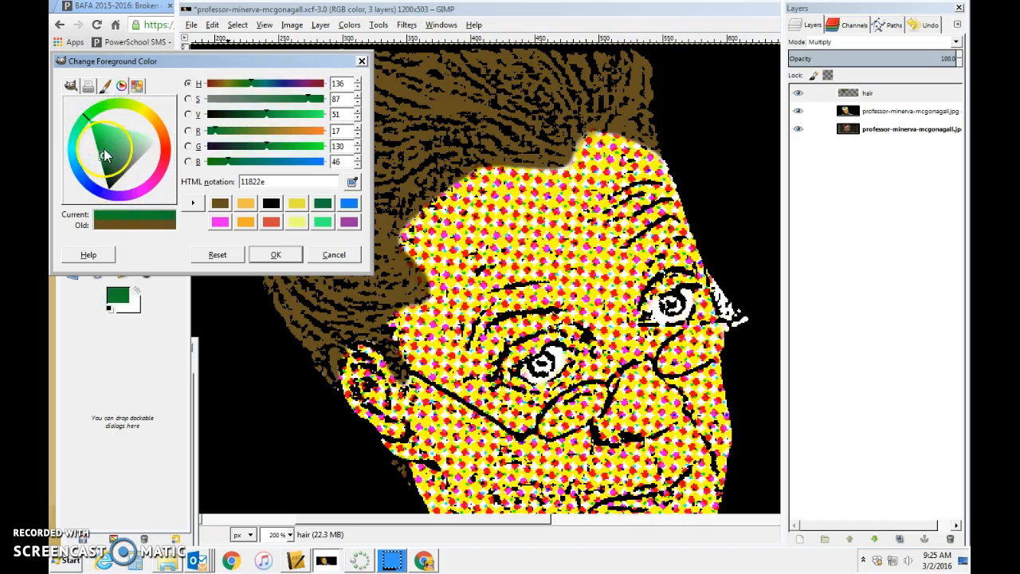
{"action": "left_click", "coordinate": [96, 141]}
{"action": "left_click", "coordinate": [275, 254]}
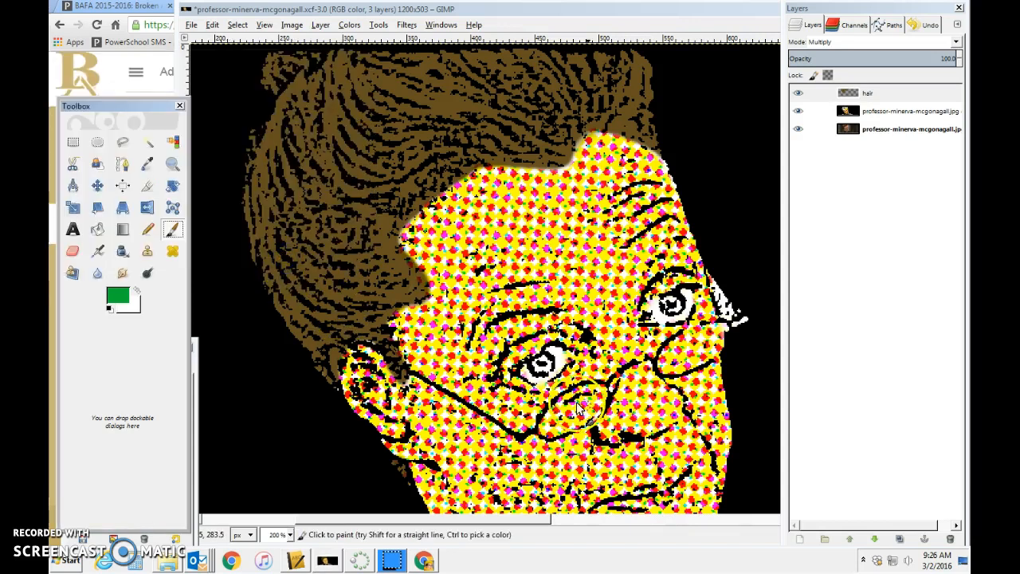
- Paint the irises of both eyes green, working at 400% magnification
{"action": "left_click", "coordinate": [320, 25]}
{"action": "mouse_move", "coordinate": [275, 30]}
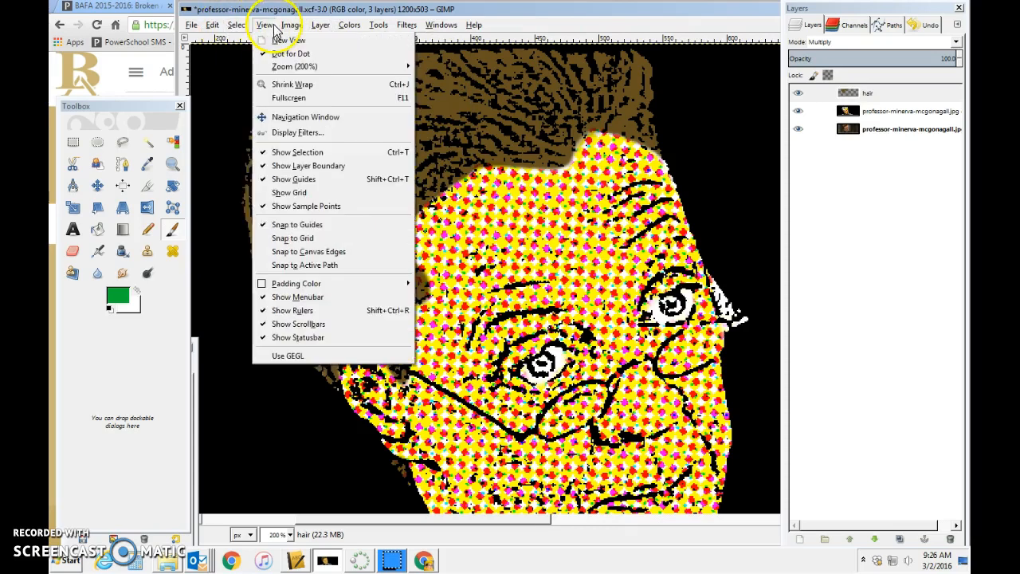
{"action": "mouse_move", "coordinate": [403, 66]}
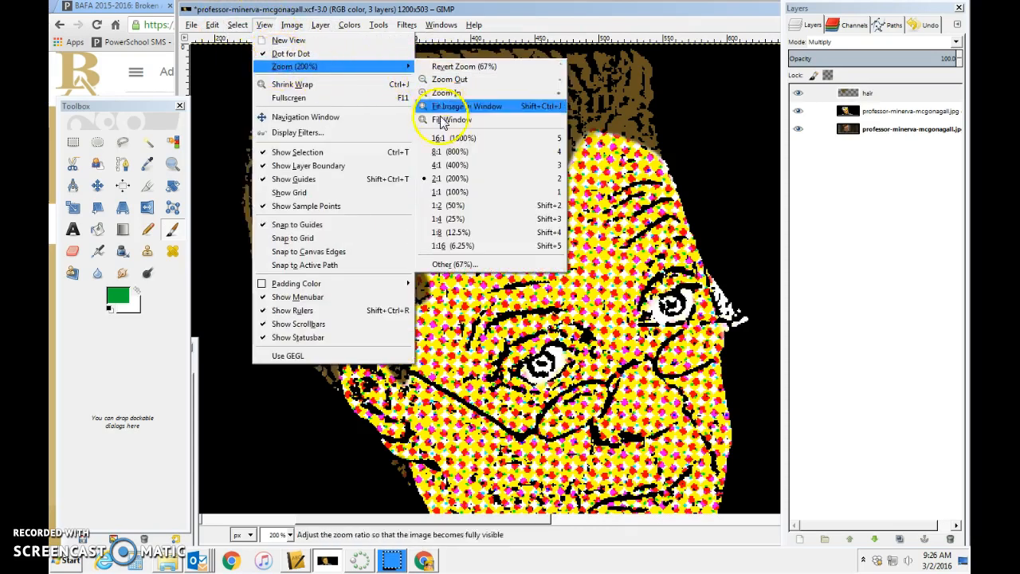
{"action": "left_click", "coordinate": [452, 167]}
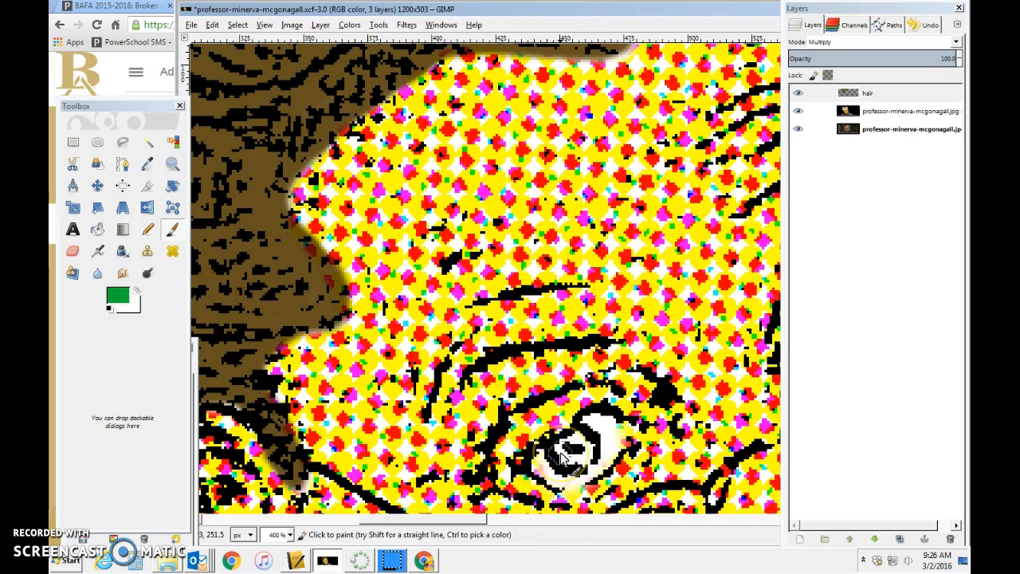
{"action": "mouse_move", "coordinate": [578, 442]}
{"action": "left_mouse_down"}
{"action": "mouse_move", "coordinate": [562, 450]}
{"action": "mouse_move", "coordinate": [583, 464]}
{"action": "mouse_move", "coordinate": [588, 451]}
{"action": "mouse_move", "coordinate": [577, 454]}
{"action": "left_mouse_up"}
{"action": "left_click_drag", "start_coordinate": [455, 521], "coordinate": [524, 526]}
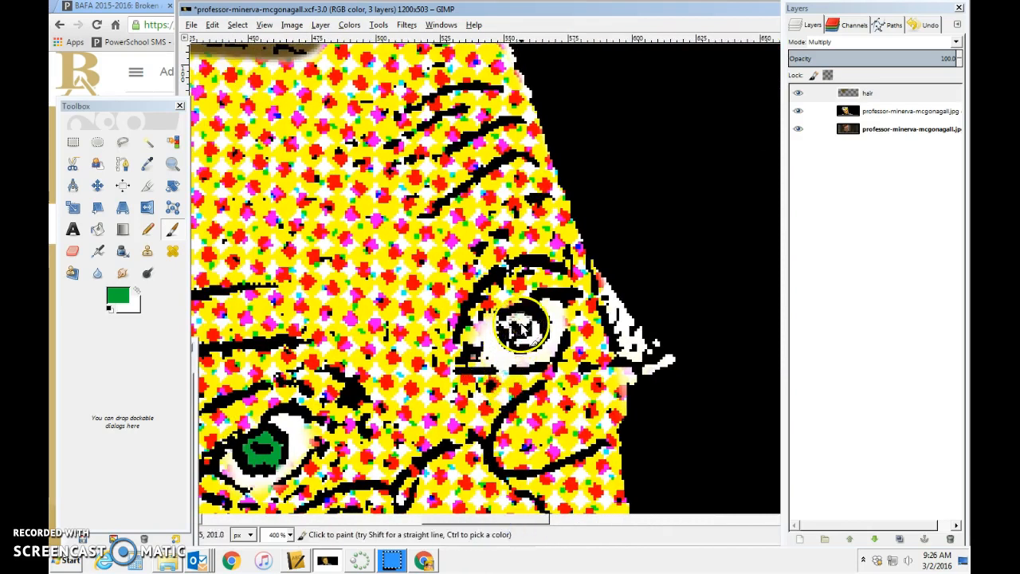
{"action": "mouse_move", "coordinate": [514, 323]}
{"action": "left_mouse_down"}
{"action": "mouse_move", "coordinate": [527, 327]}
{"action": "mouse_move", "coordinate": [510, 333]}
{"action": "mouse_move", "coordinate": [536, 345]}
{"action": "mouse_move", "coordinate": [525, 338]}
{"action": "left_mouse_up"}
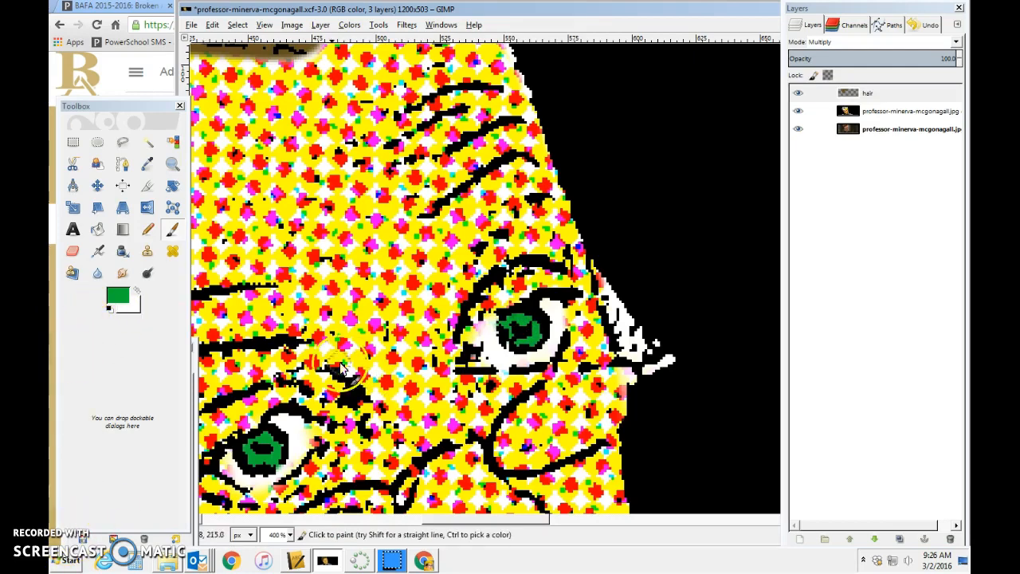
- Change the foreground colour to orange e55b2d for the lips
{"action": "scroll", "coordinate": [331, 294], "scroll_direction": "down", "scroll_amount": 10}
{"action": "scroll", "coordinate": [330, 295], "scroll_direction": "up", "scroll_amount": 3}
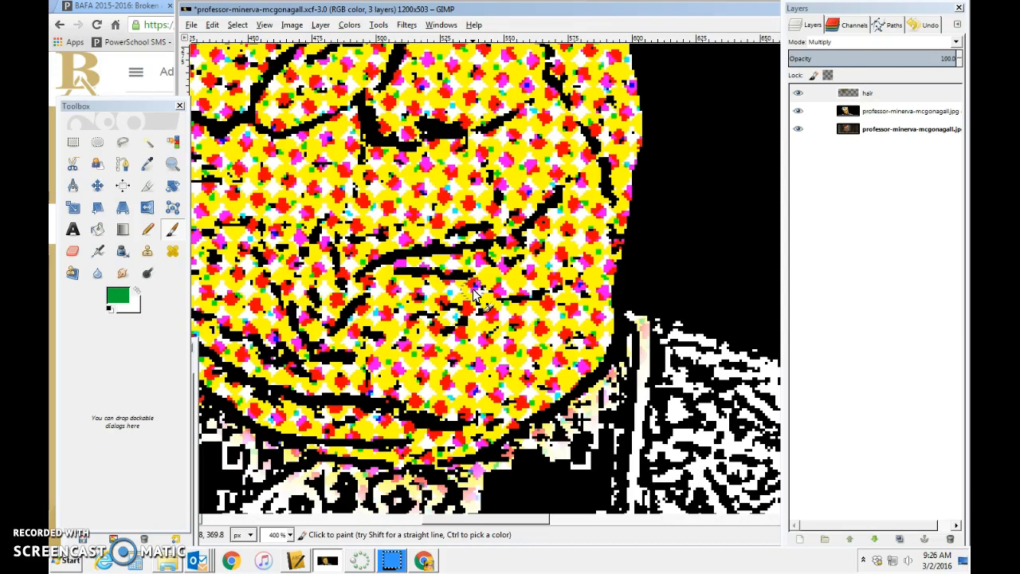
{"action": "left_click", "coordinate": [116, 294]}
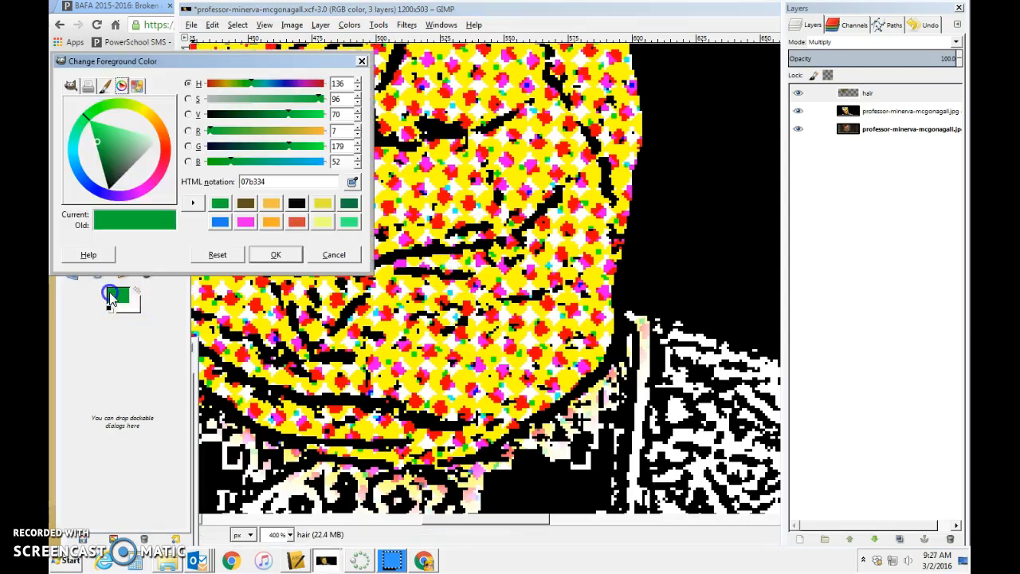
{"action": "left_click", "coordinate": [164, 143]}
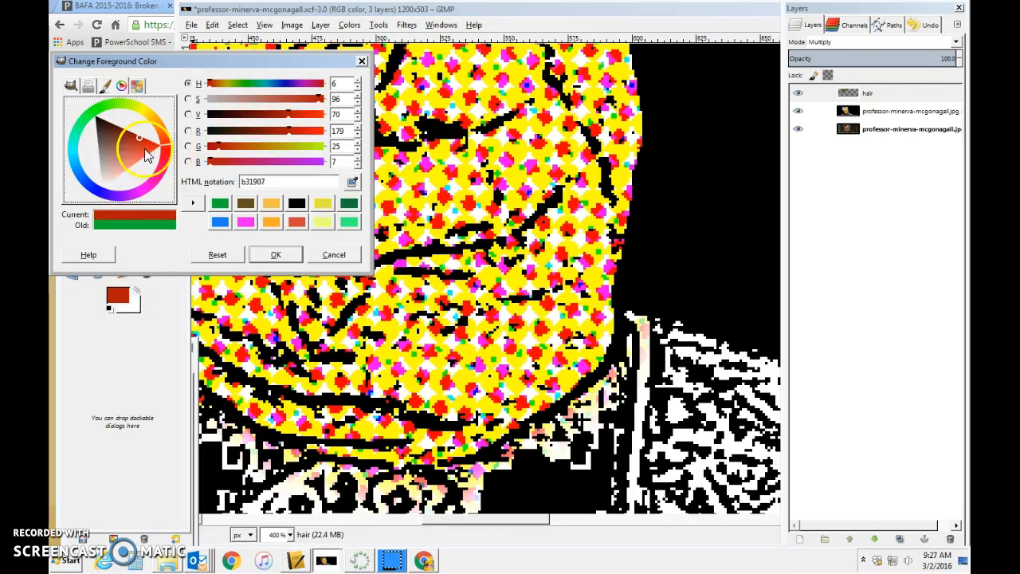
{"action": "left_click", "coordinate": [165, 137]}
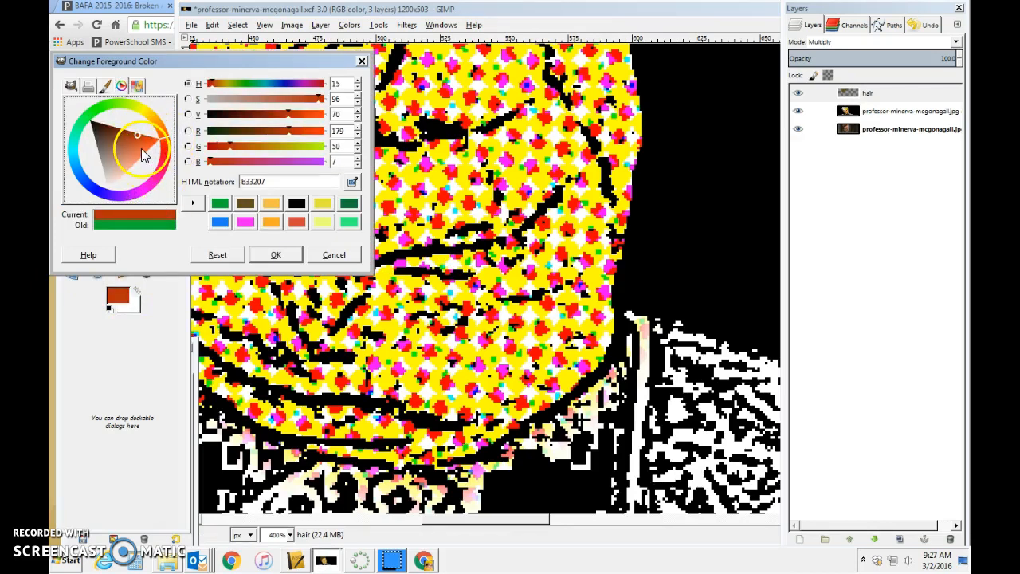
{"action": "left_click", "coordinate": [145, 146]}
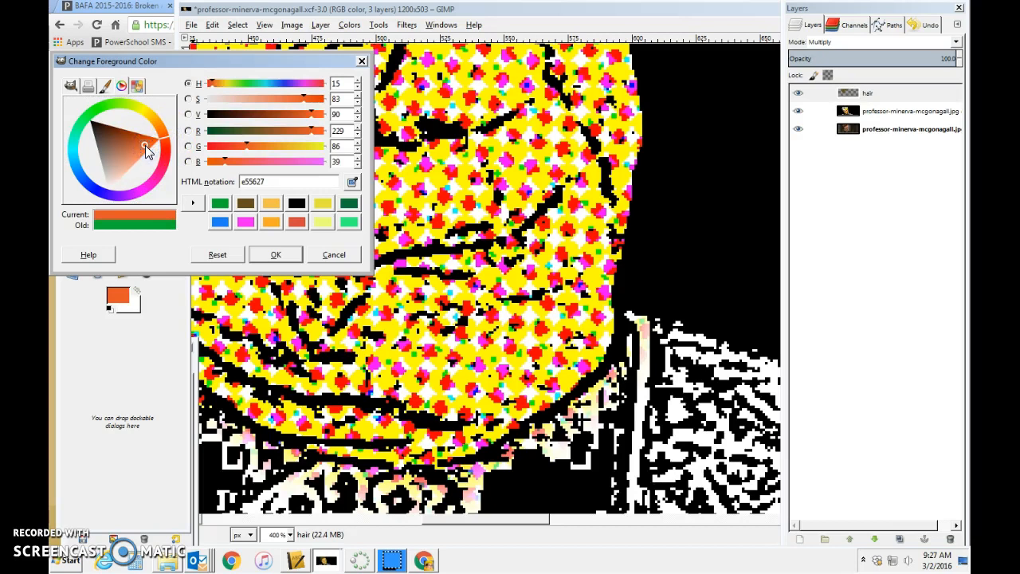
{"action": "left_click", "coordinate": [153, 225]}
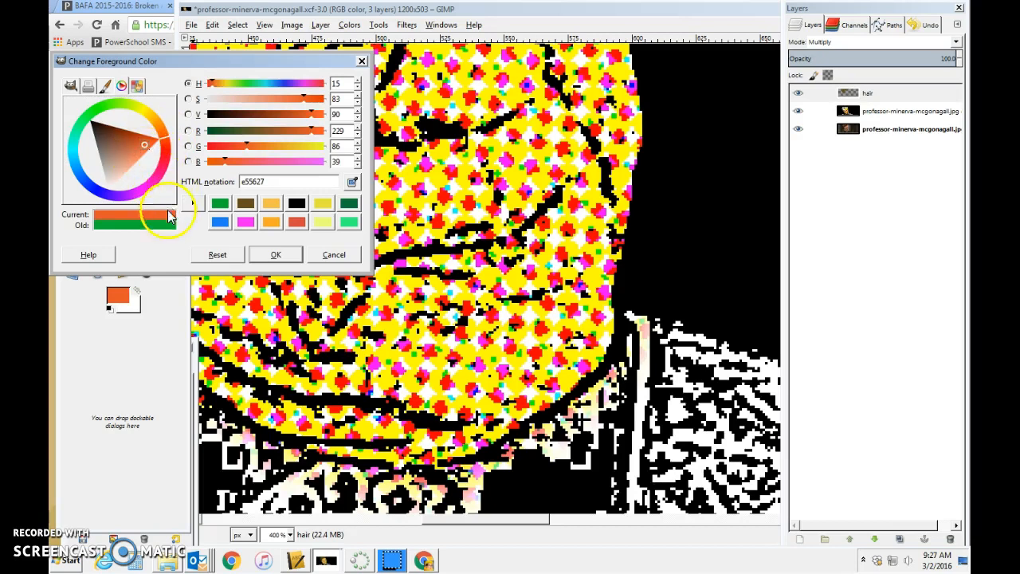
{"action": "left_click", "coordinate": [139, 156]}
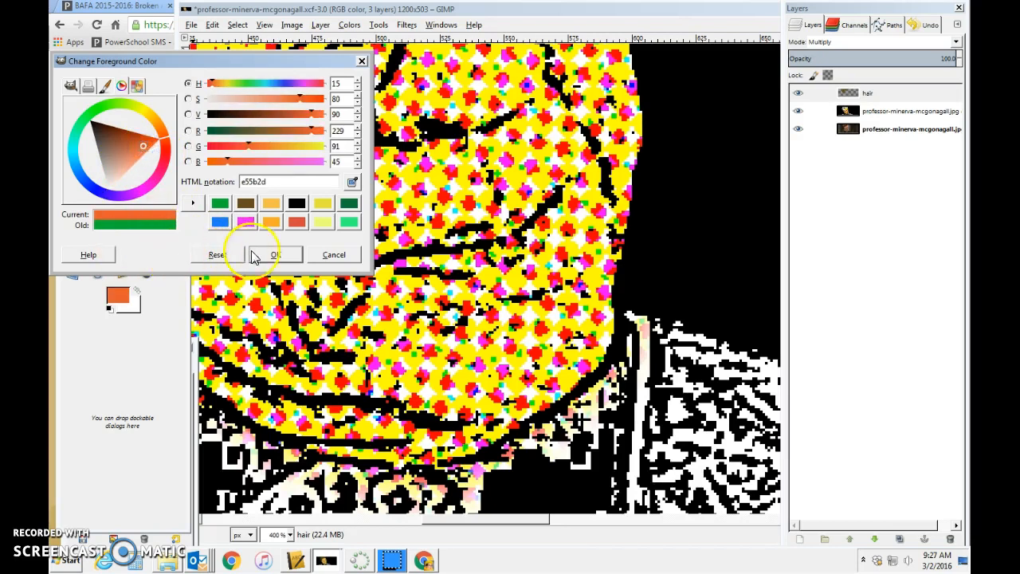
{"action": "left_click", "coordinate": [275, 254]}
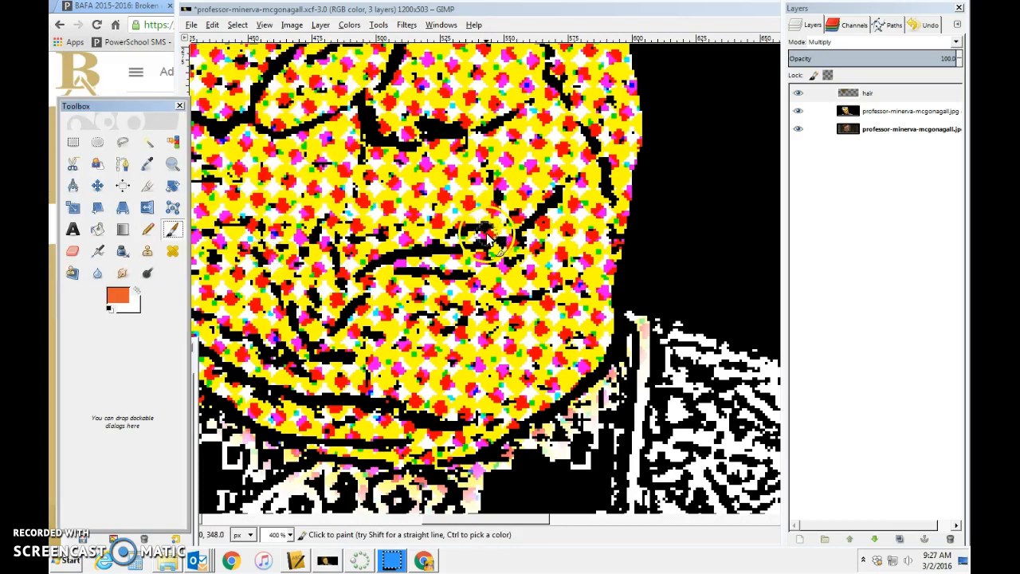
- Paint the upper and lower lips orange on the hair layer, out to both corners of the mouth
{"action": "mouse_move", "coordinate": [452, 240]}
{"action": "left_mouse_down"}
{"action": "mouse_move", "coordinate": [479, 233]}
{"action": "mouse_move", "coordinate": [464, 256]}
{"action": "mouse_move", "coordinate": [432, 256]}
{"action": "mouse_move", "coordinate": [468, 269]}
{"action": "mouse_move", "coordinate": [395, 258]}
{"action": "mouse_move", "coordinate": [468, 260]}
{"action": "mouse_move", "coordinate": [508, 228]}
{"action": "left_mouse_up"}
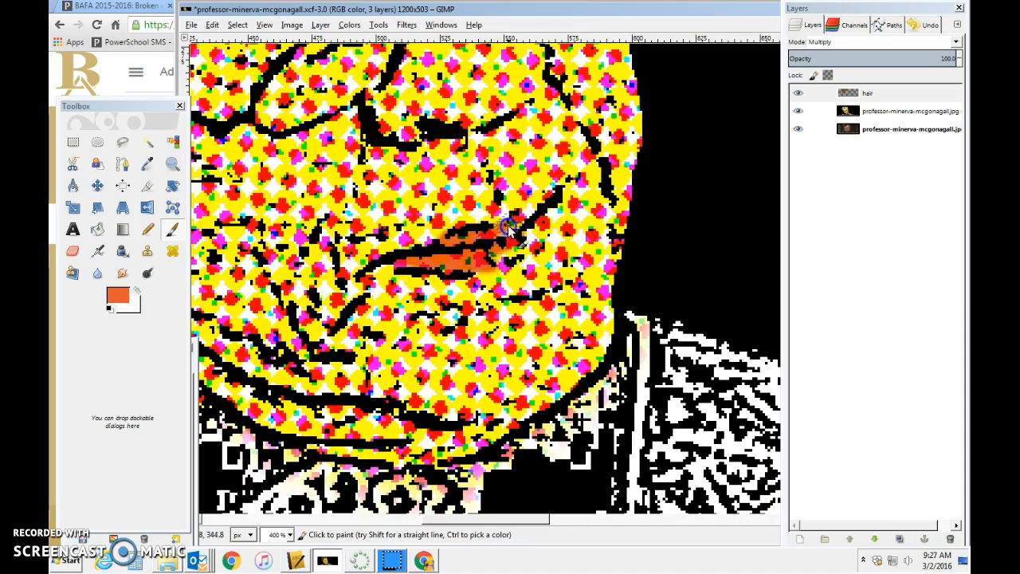
{"action": "mouse_move", "coordinate": [553, 194]}
{"action": "left_mouse_down"}
{"action": "mouse_move", "coordinate": [491, 255]}
{"action": "mouse_move", "coordinate": [507, 252]}
{"action": "left_mouse_up"}
{"action": "mouse_move", "coordinate": [552, 219]}
{"action": "left_mouse_down"}
{"action": "mouse_move", "coordinate": [485, 262]}
{"action": "mouse_move", "coordinate": [373, 263]}
{"action": "mouse_move", "coordinate": [480, 266]}
{"action": "left_mouse_up"}
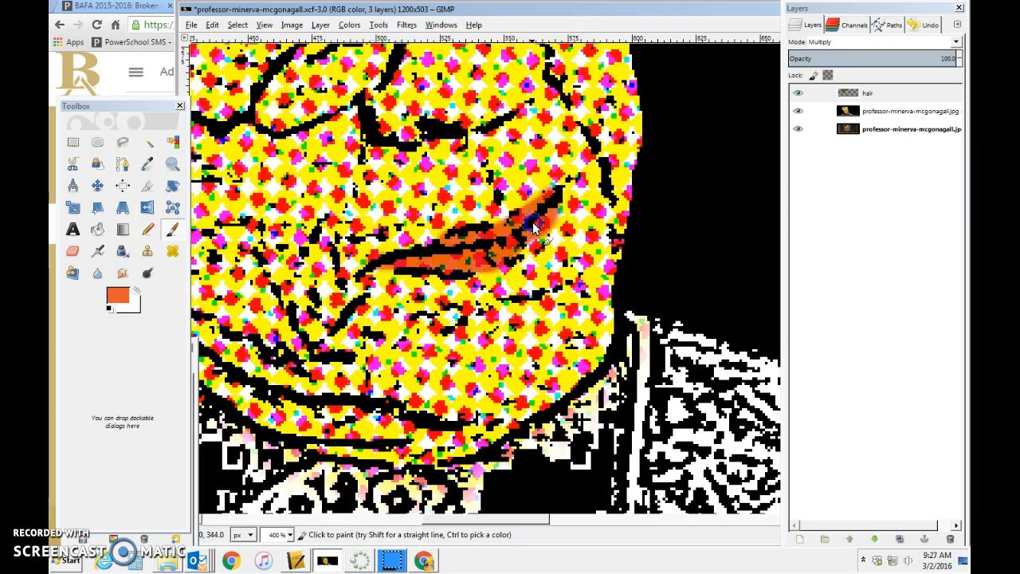
{"action": "left_click_drag", "start_coordinate": [543, 214], "coordinate": [556, 203]}
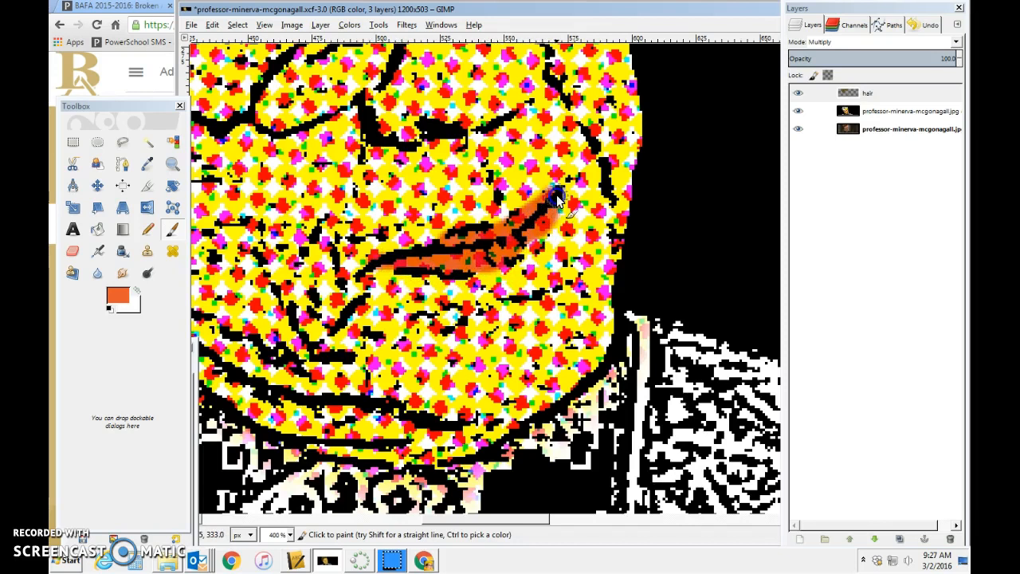
- View the original photo professor-minerva-mcgonagall.jpg from the Desktop's A14 Colors folder as a colour reference and return to GIMP
{"action": "left_click", "coordinate": [359, 563]}
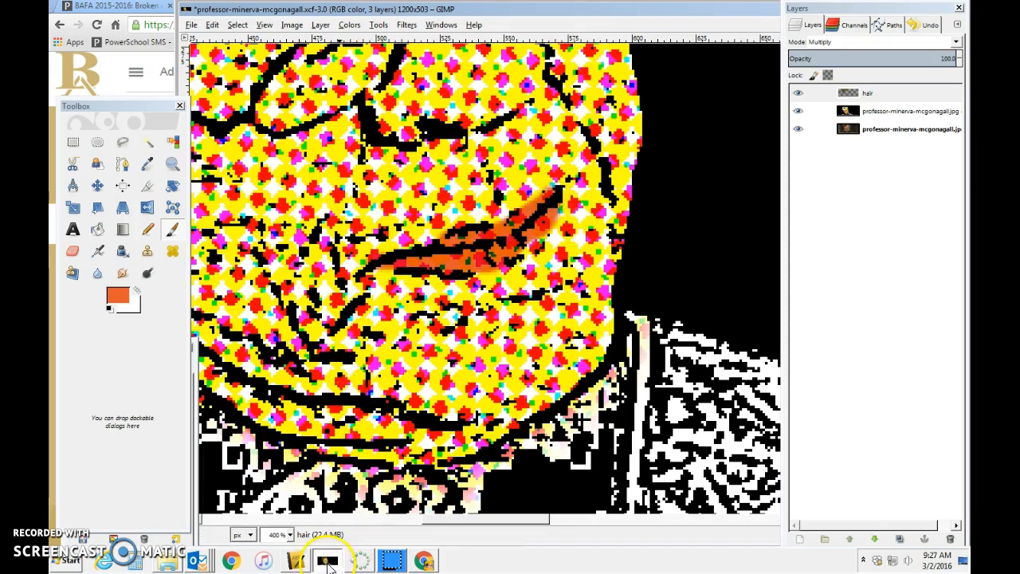
{"action": "left_click", "coordinate": [167, 562]}
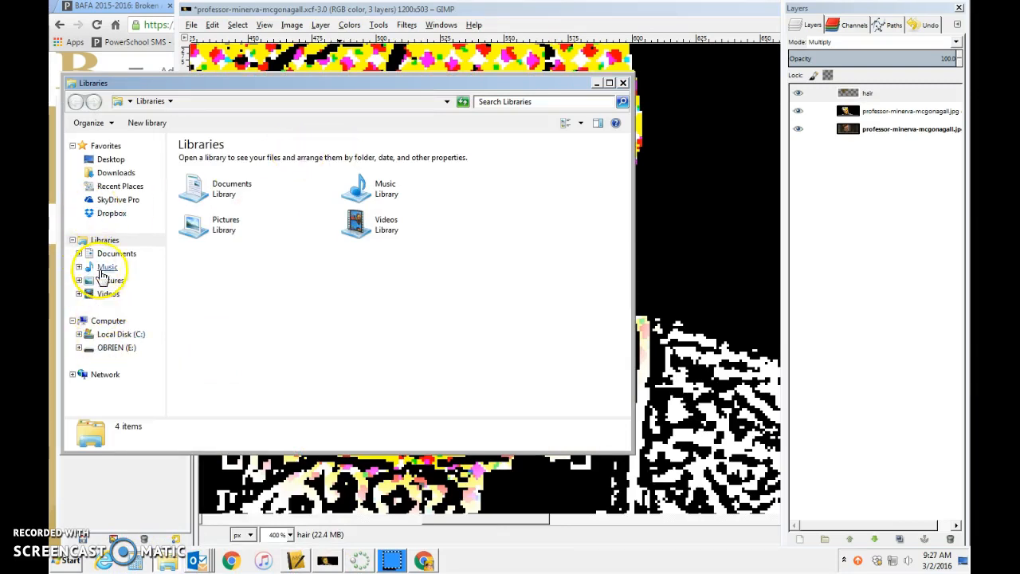
{"action": "left_click", "coordinate": [108, 162]}
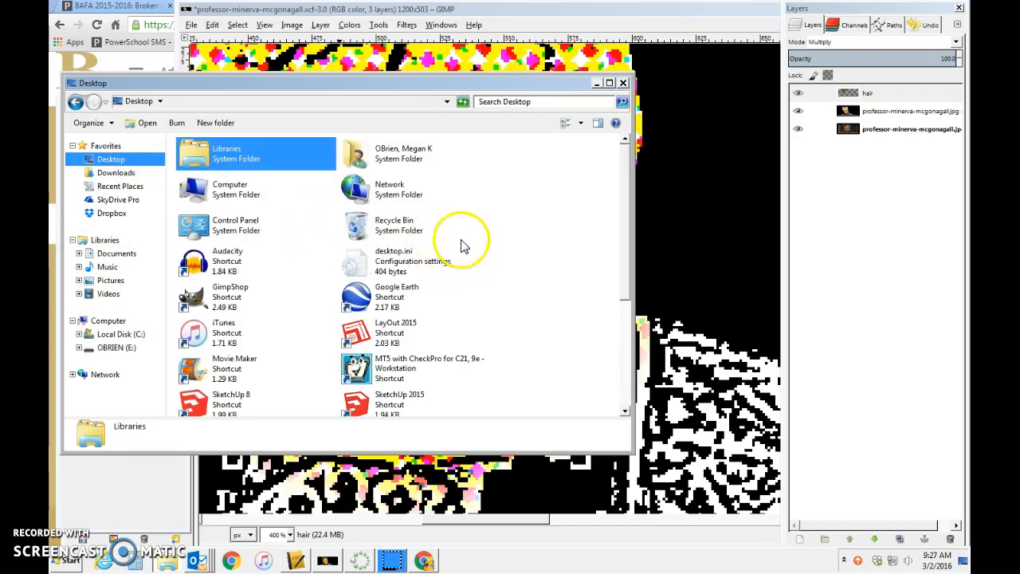
{"action": "left_click_drag", "start_coordinate": [623, 236], "coordinate": [614, 342]}
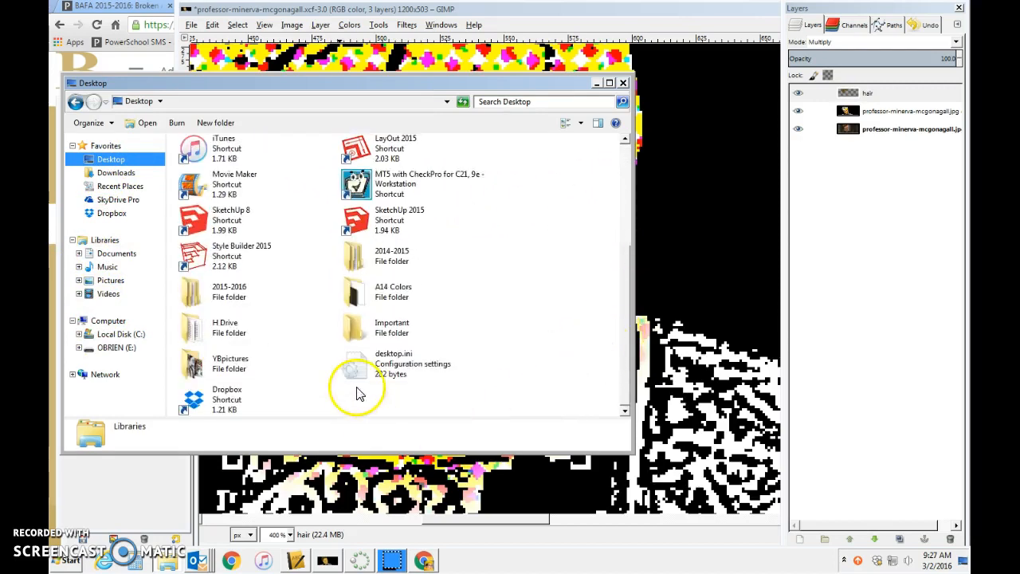
{"action": "double_click", "coordinate": [388, 291]}
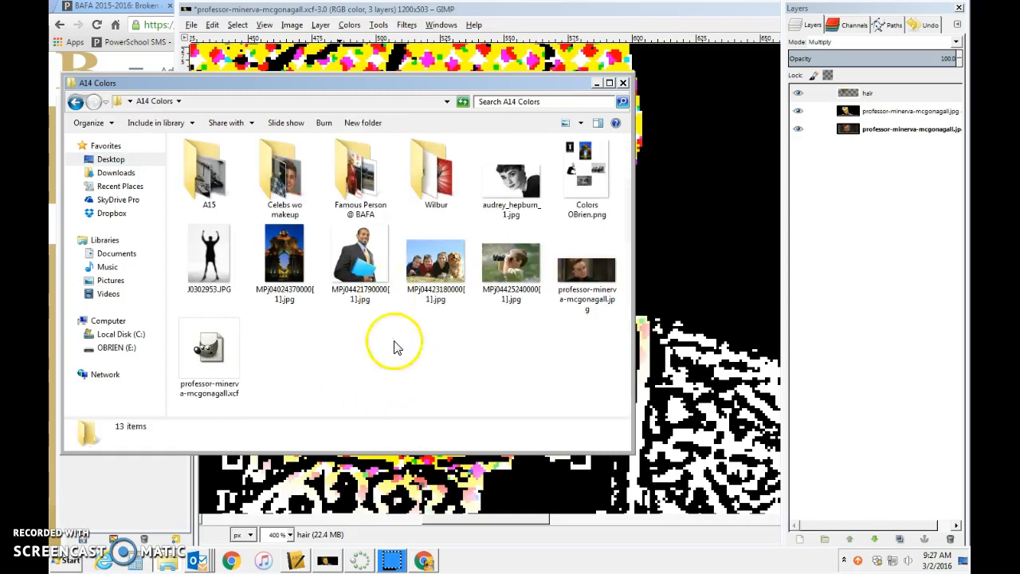
{"action": "left_click", "coordinate": [580, 268]}
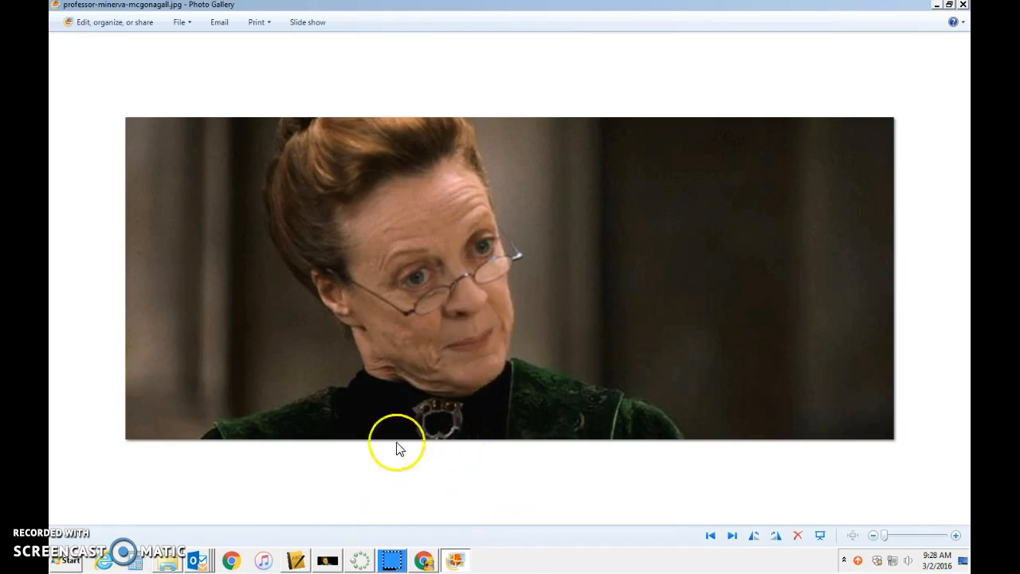
{"action": "left_click", "coordinate": [424, 561]}
{"action": "left_click", "coordinate": [296, 560]}
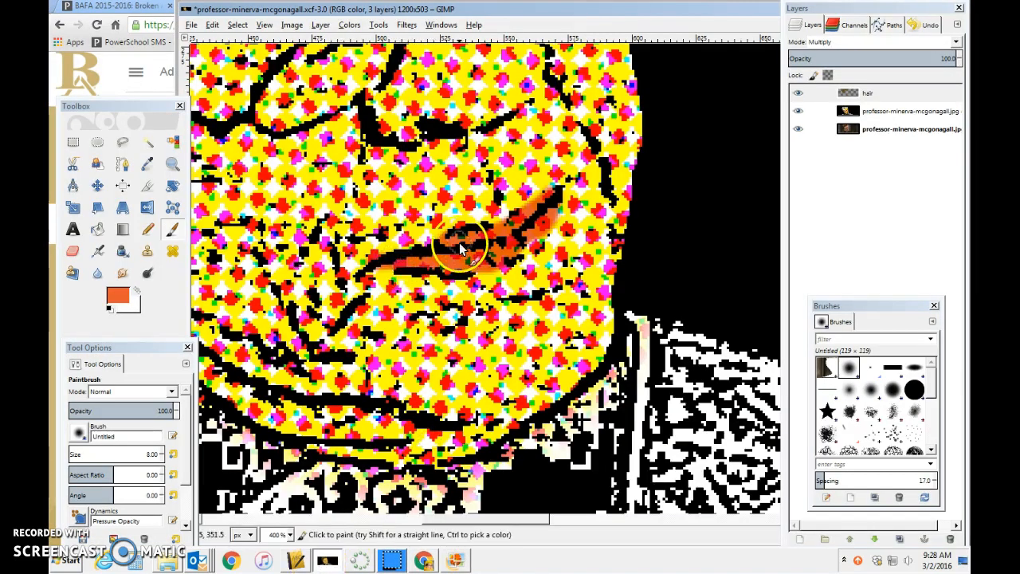
- Set the foreground colour to the earlier-used red d3483c and repaint the lips with it
{"action": "left_click", "coordinate": [117, 295]}
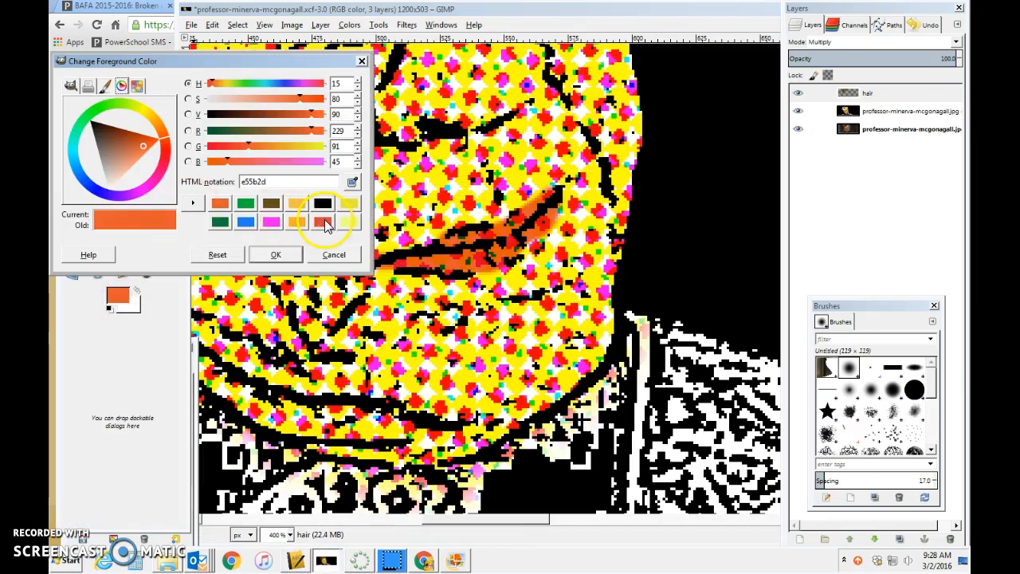
{"action": "left_click", "coordinate": [321, 221]}
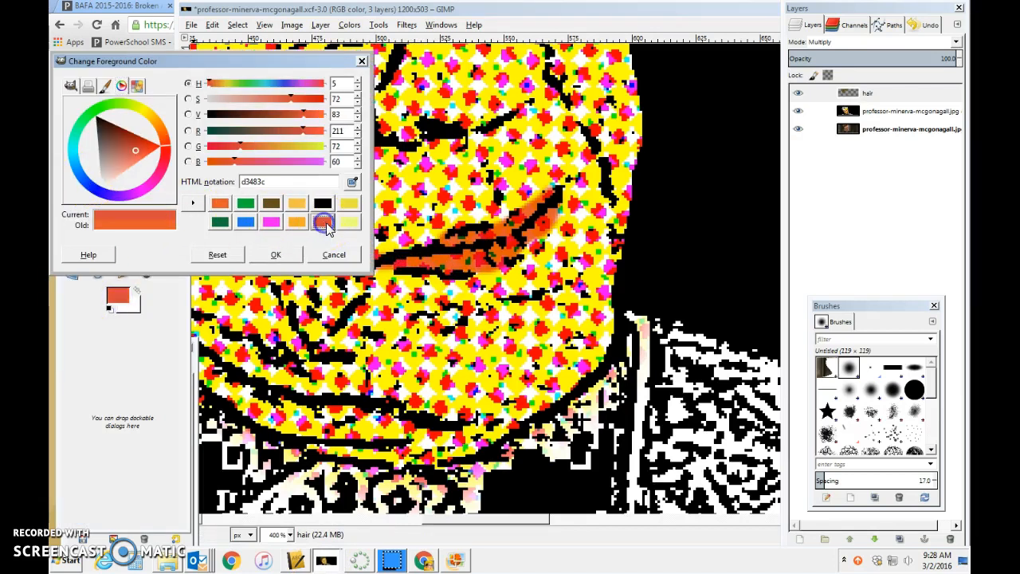
{"action": "left_click", "coordinate": [271, 254]}
{"action": "mouse_move", "coordinate": [471, 228]}
{"action": "left_mouse_down"}
{"action": "mouse_move", "coordinate": [449, 245]}
{"action": "mouse_move", "coordinate": [491, 235]}
{"action": "left_mouse_up"}
{"action": "mouse_move", "coordinate": [415, 263]}
{"action": "left_mouse_down"}
{"action": "mouse_move", "coordinate": [382, 264]}
{"action": "mouse_move", "coordinate": [491, 264]}
{"action": "mouse_move", "coordinate": [537, 226]}
{"action": "mouse_move", "coordinate": [555, 196]}
{"action": "mouse_move", "coordinate": [488, 235]}
{"action": "mouse_move", "coordinate": [555, 193]}
{"action": "mouse_move", "coordinate": [533, 226]}
{"action": "mouse_move", "coordinate": [370, 257]}
{"action": "left_mouse_up"}
- Erase the excess red paint around the outer edges of the upper and lower lips
{"action": "left_click", "coordinate": [117, 187]}
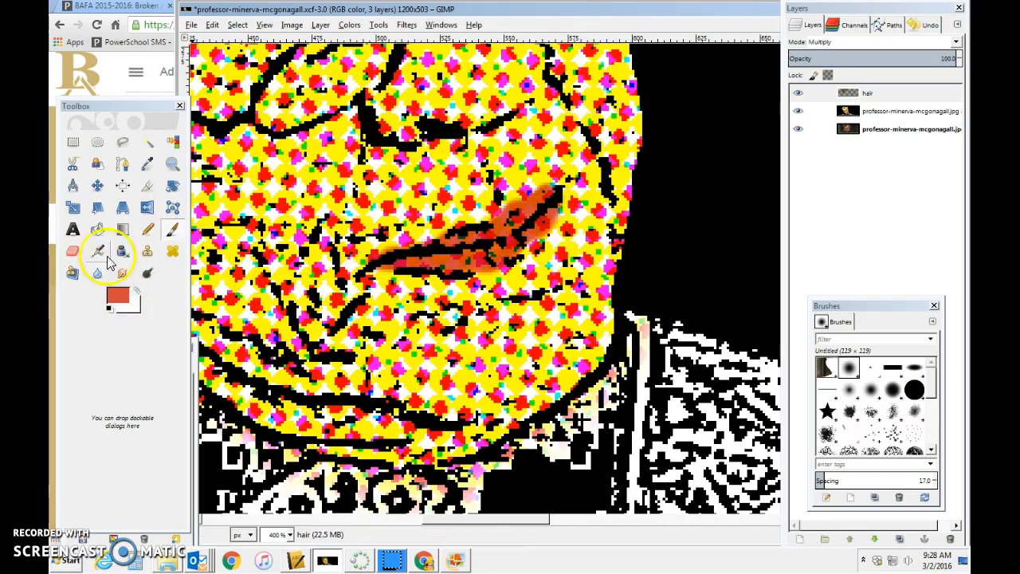
{"action": "left_click", "coordinate": [73, 250]}
{"action": "mouse_move", "coordinate": [481, 216]}
{"action": "left_mouse_down"}
{"action": "mouse_move", "coordinate": [557, 180]}
{"action": "mouse_move", "coordinate": [499, 200]}
{"action": "mouse_move", "coordinate": [488, 224]}
{"action": "mouse_move", "coordinate": [446, 222]}
{"action": "mouse_move", "coordinate": [358, 264]}
{"action": "left_mouse_up"}
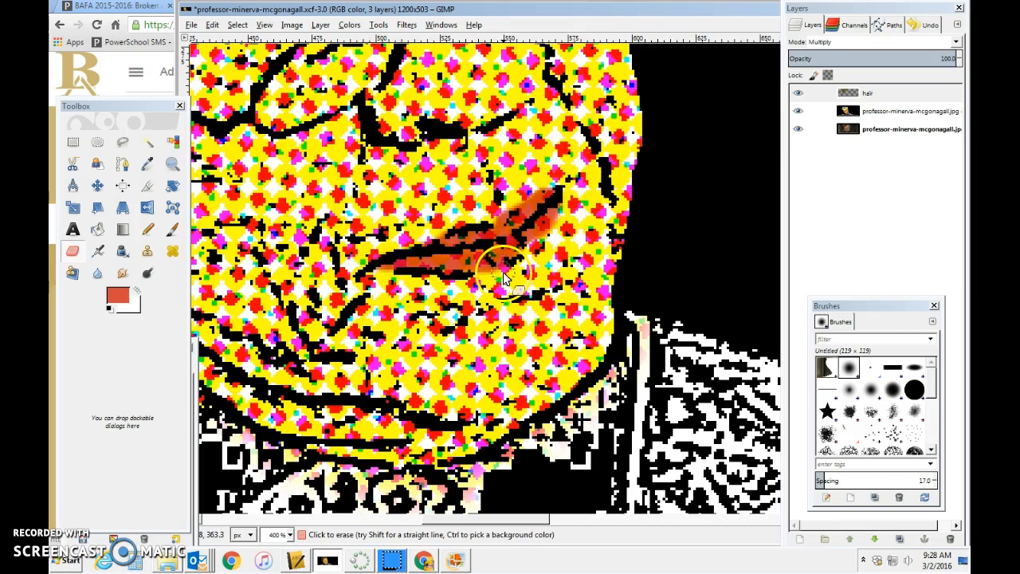
{"action": "left_click_drag", "start_coordinate": [503, 278], "coordinate": [544, 247]}
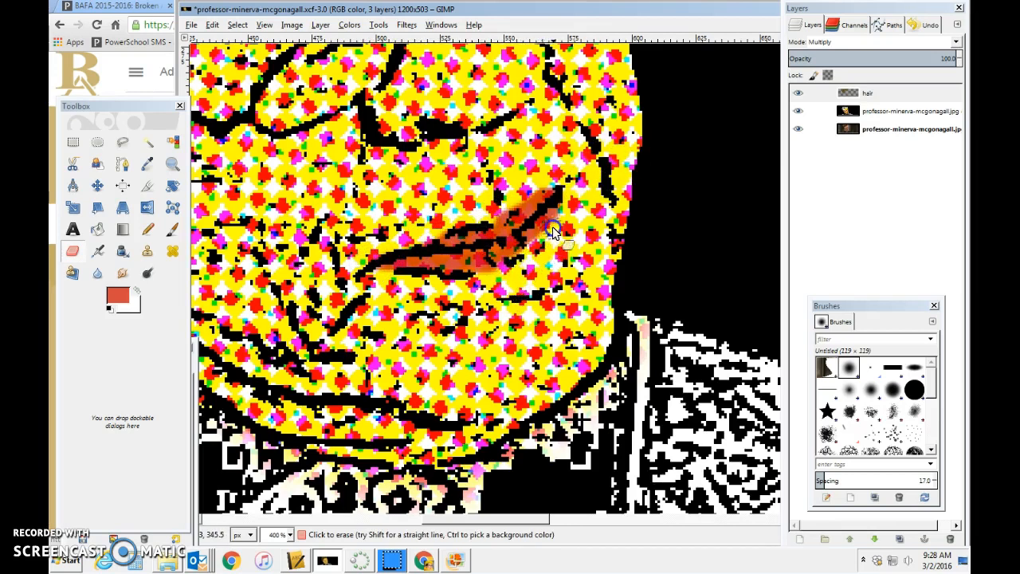
{"action": "left_click", "coordinate": [102, 294]}
- Set the foreground colour back to the green 07b334 used for the eyes, for colouring the robe
{"action": "scroll", "coordinate": [599, 411], "scroll_direction": "down", "scroll_amount": 3}
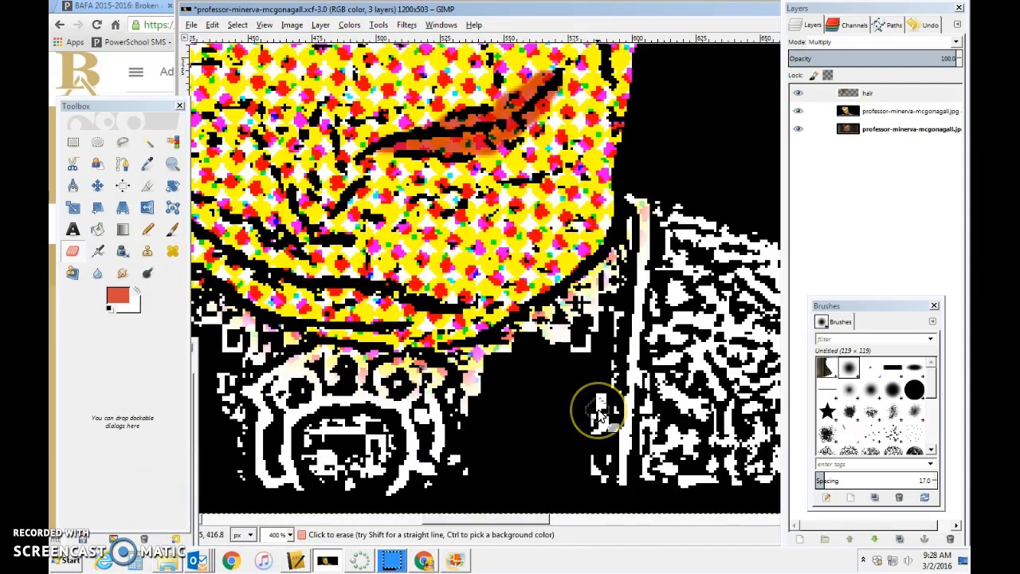
{"action": "left_click_drag", "start_coordinate": [519, 523], "coordinate": [417, 529]}
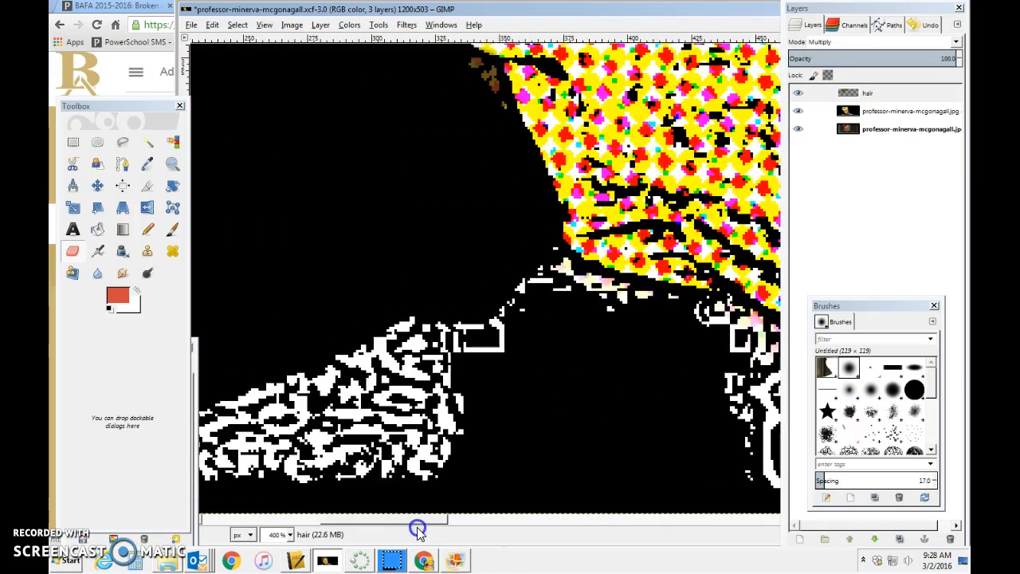
{"action": "mouse_move", "coordinate": [364, 410]}
{"action": "left_mouse_down"}
{"action": "mouse_move", "coordinate": [257, 504]}
{"action": "mouse_move", "coordinate": [361, 453]}
{"action": "mouse_move", "coordinate": [344, 453]}
{"action": "mouse_move", "coordinate": [364, 417]}
{"action": "left_mouse_up"}
{"action": "left_click", "coordinate": [118, 295]}
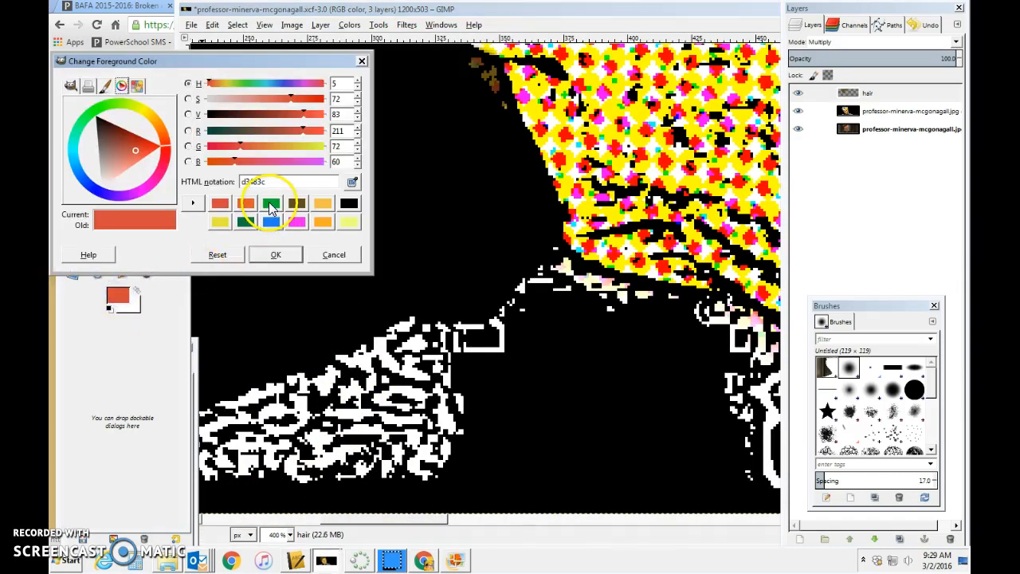
{"action": "left_click", "coordinate": [271, 205]}
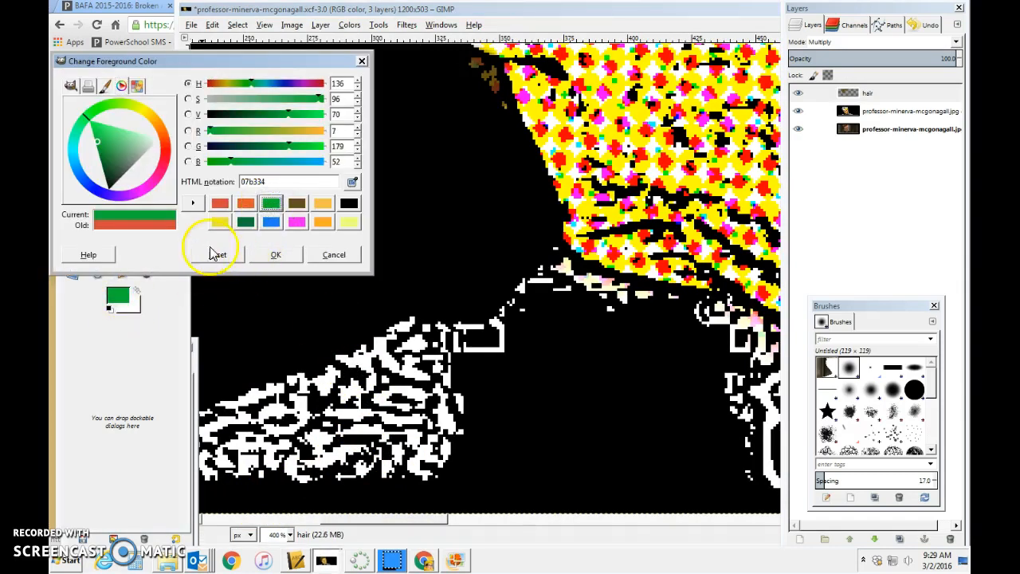
{"action": "left_click", "coordinate": [270, 256]}
- Switch from the Eraser to the Paintbrush at the outer end of the robe's shoulder and display and reposition its tool options
{"action": "left_click_drag", "start_coordinate": [403, 519], "coordinate": [311, 517]}
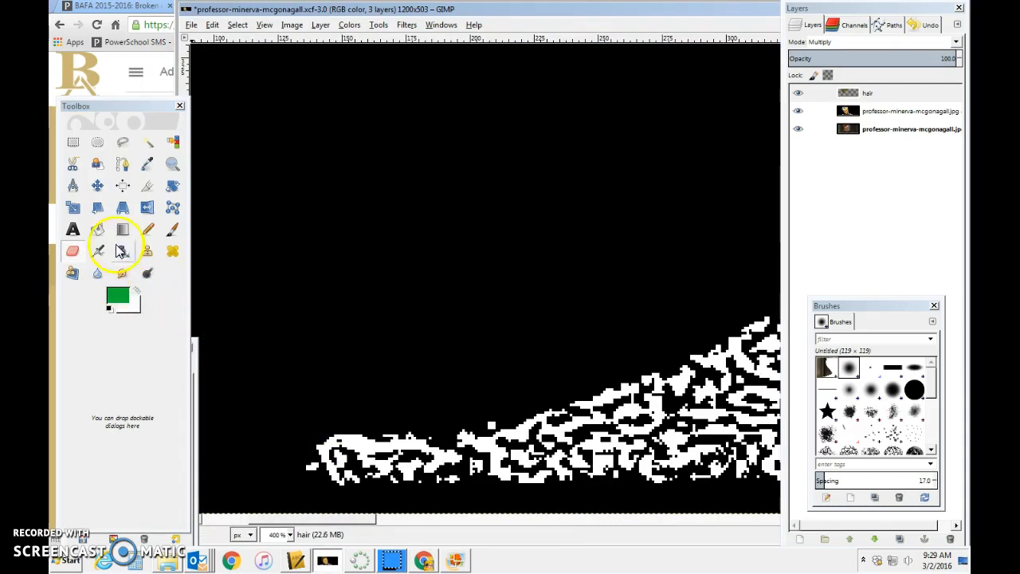
{"action": "left_click", "coordinate": [172, 229]}
{"action": "double_click", "coordinate": [172, 230]}
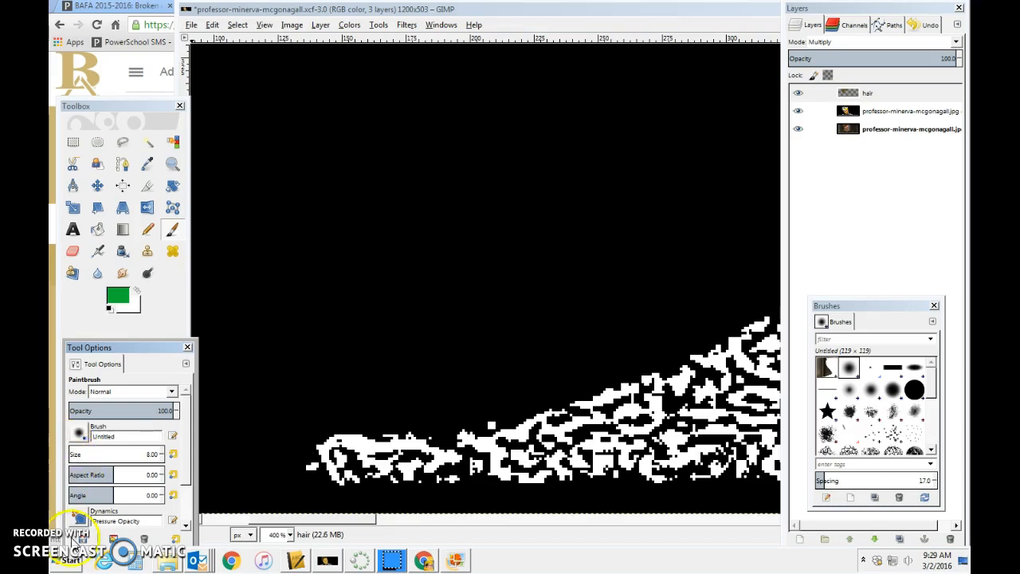
{"action": "left_click", "coordinate": [216, 471]}
{"action": "left_click_drag", "start_coordinate": [136, 348], "coordinate": [141, 264]}
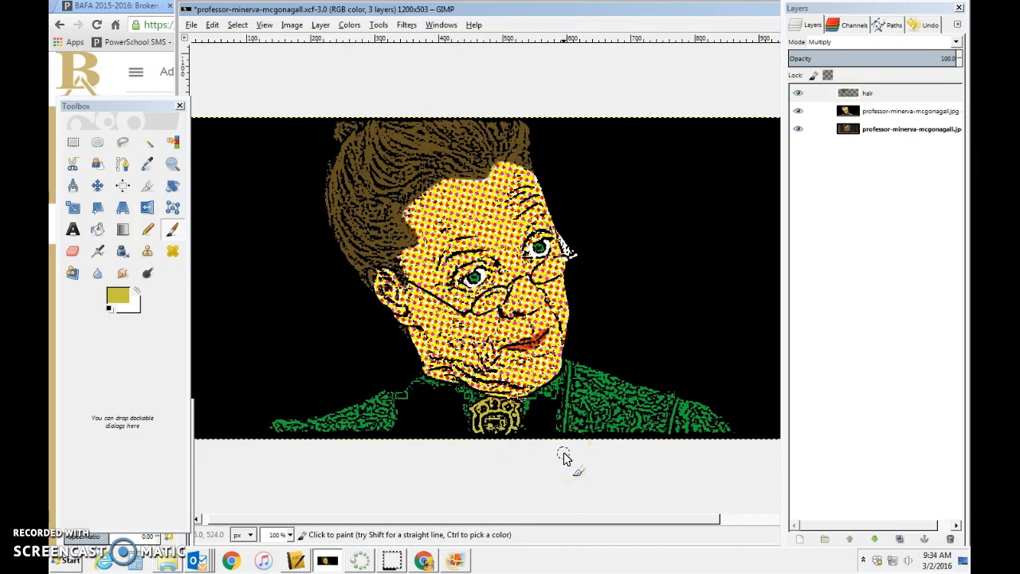
- Save the coloured portrait to its existing file professor-minerva-mcgonagall.xcf
{"action": "left_click", "coordinate": [192, 26]}
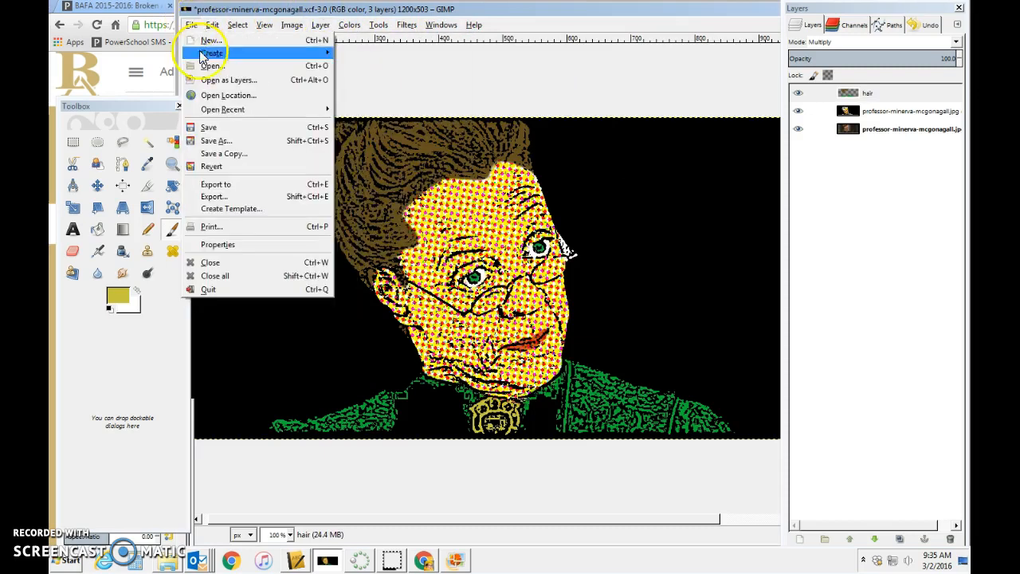
{"action": "left_click", "coordinate": [208, 129]}
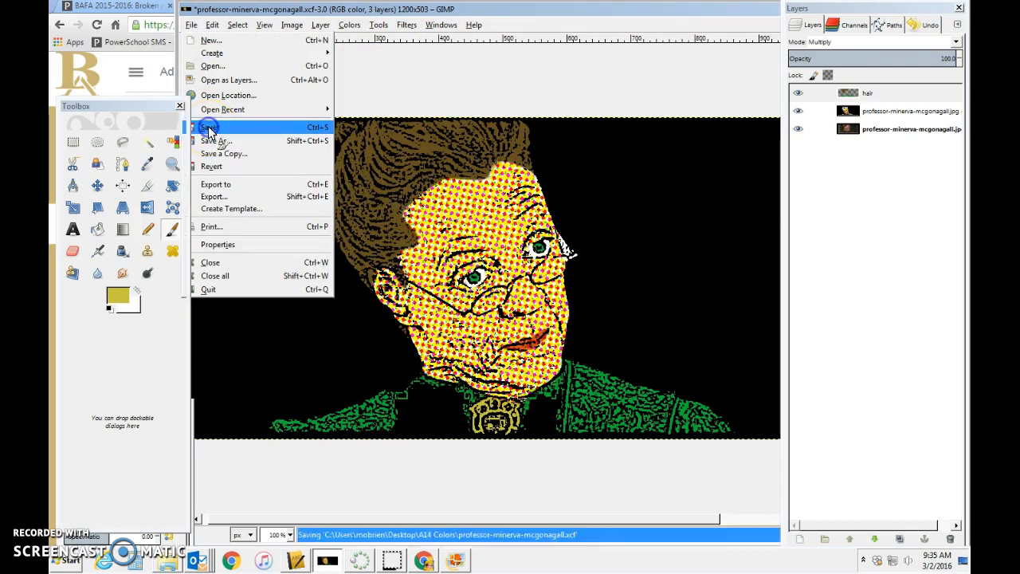